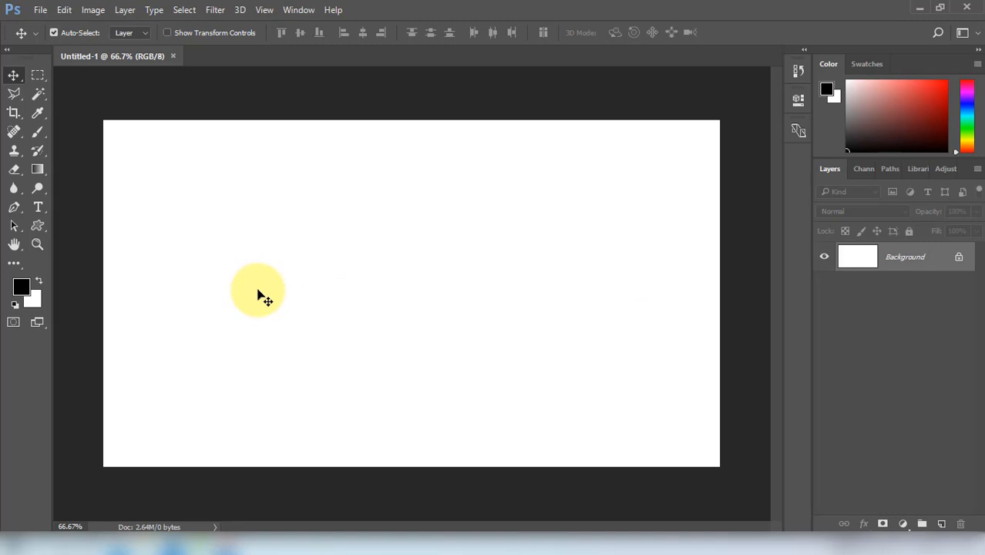
Step: Unlock the Background layer and fill it with the foreground colour 61da41
{"action": "left_click", "coordinate": [961, 259]}
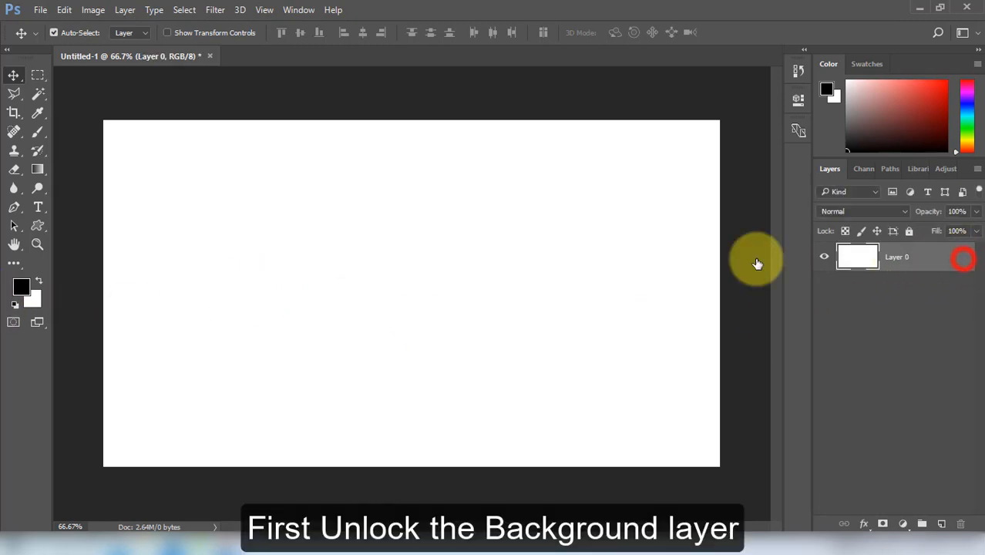
{"action": "left_click", "coordinate": [21, 289]}
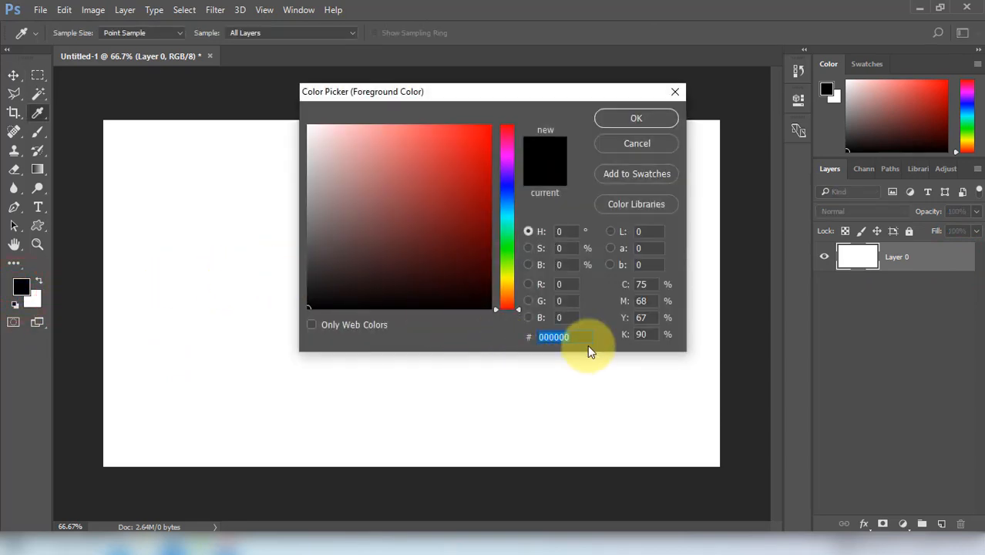
{"action": "left_click_drag", "start_coordinate": [553, 337], "coordinate": [518, 334]}
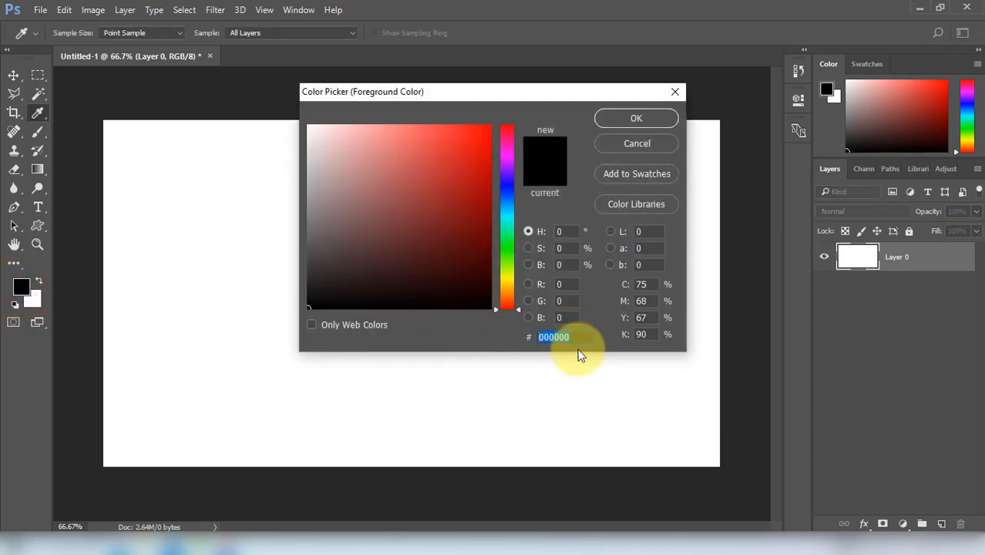
{"action": "right_click", "coordinate": [555, 336]}
{"action": "left_click", "coordinate": [591, 396]}
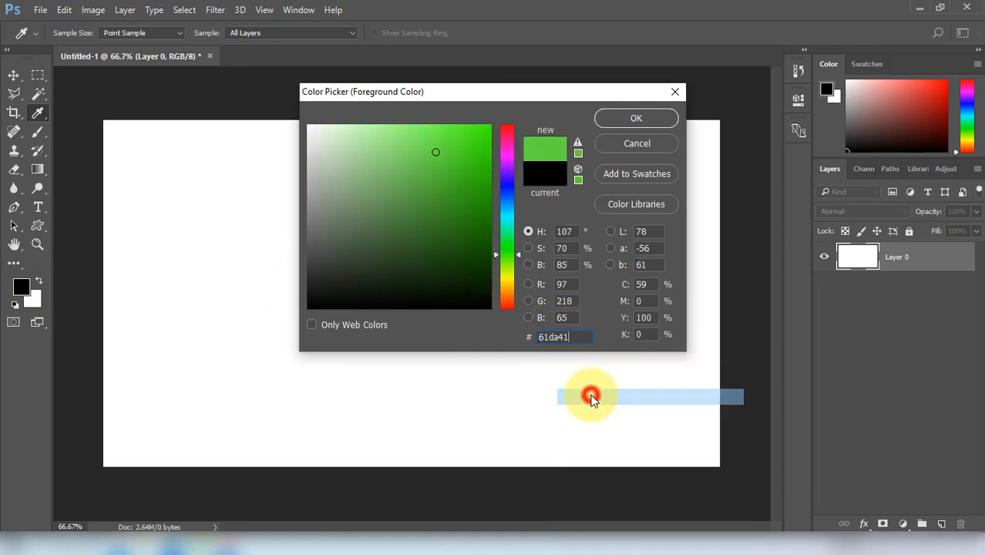
{"action": "left_click", "coordinate": [624, 120]}
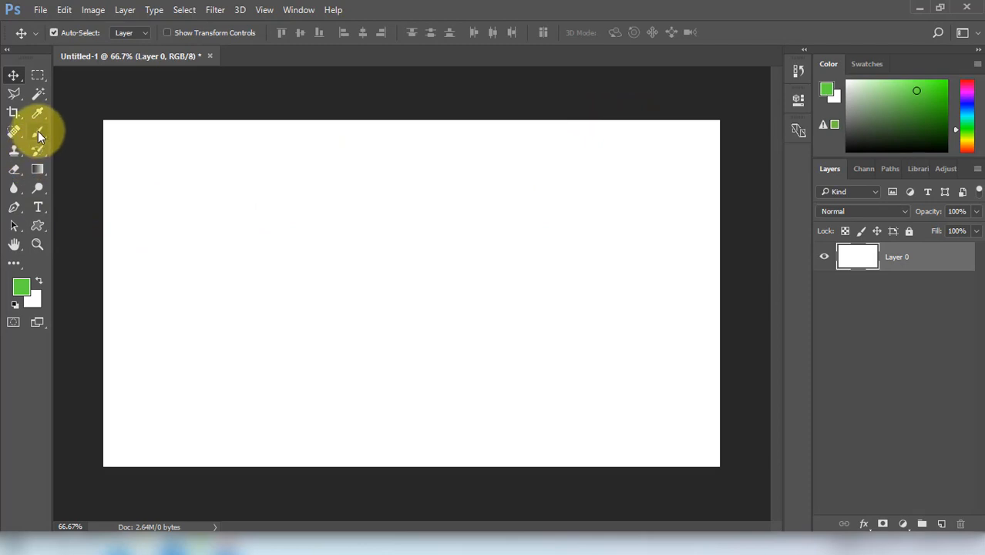
{"action": "key", "text": "ctrl+Delete"}
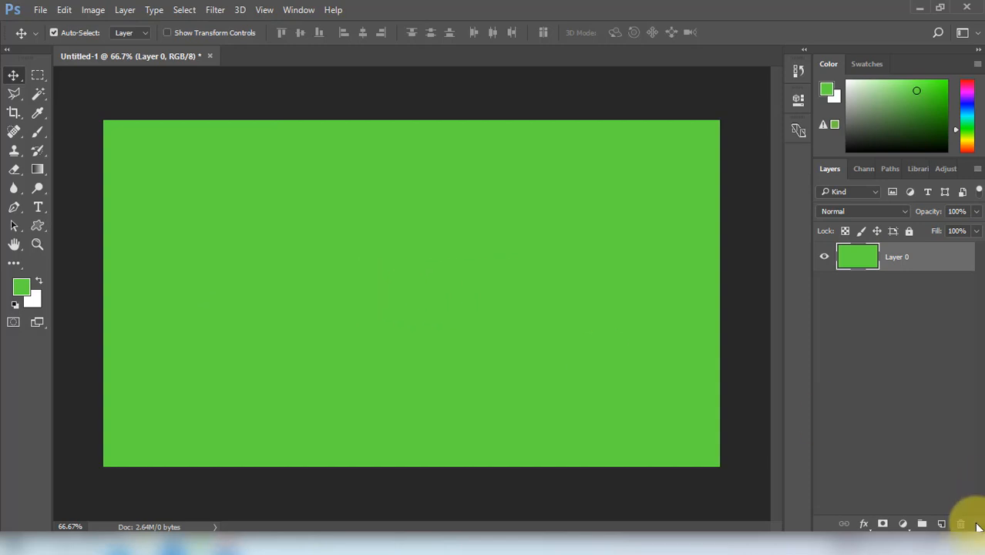
Step: Add a new layer above the green one and set the background colour to purple ae11f0
{"action": "left_click", "coordinate": [940, 524]}
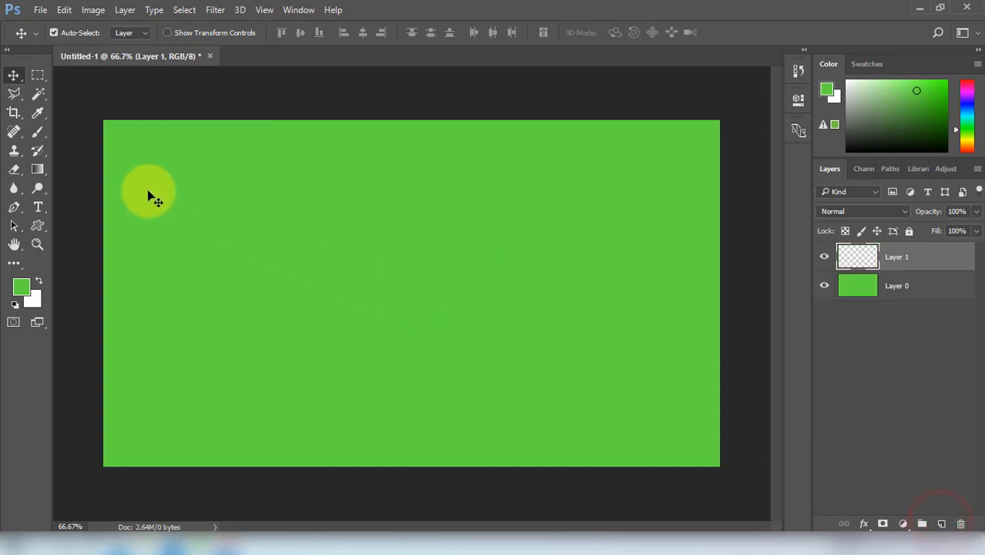
{"action": "left_click", "coordinate": [35, 132]}
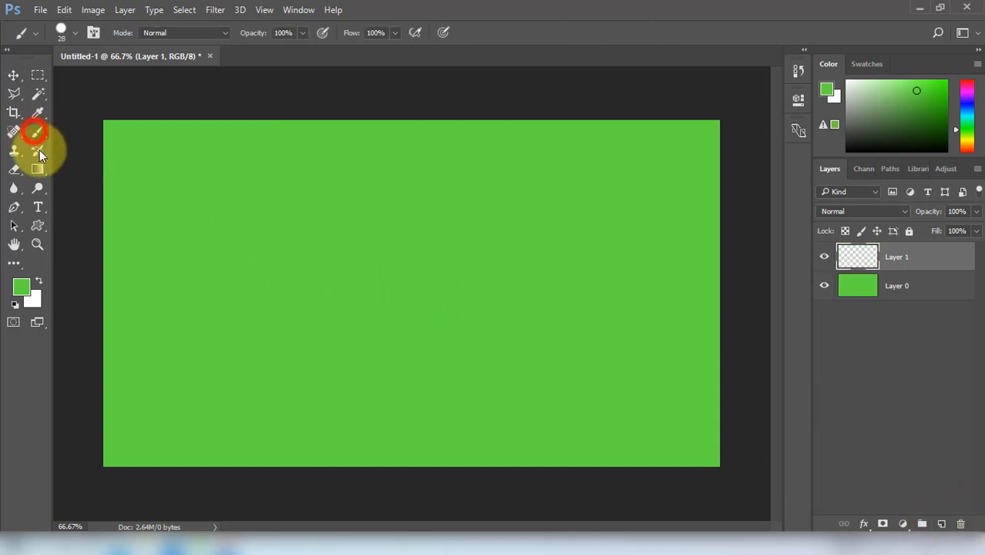
{"action": "left_click", "coordinate": [26, 290]}
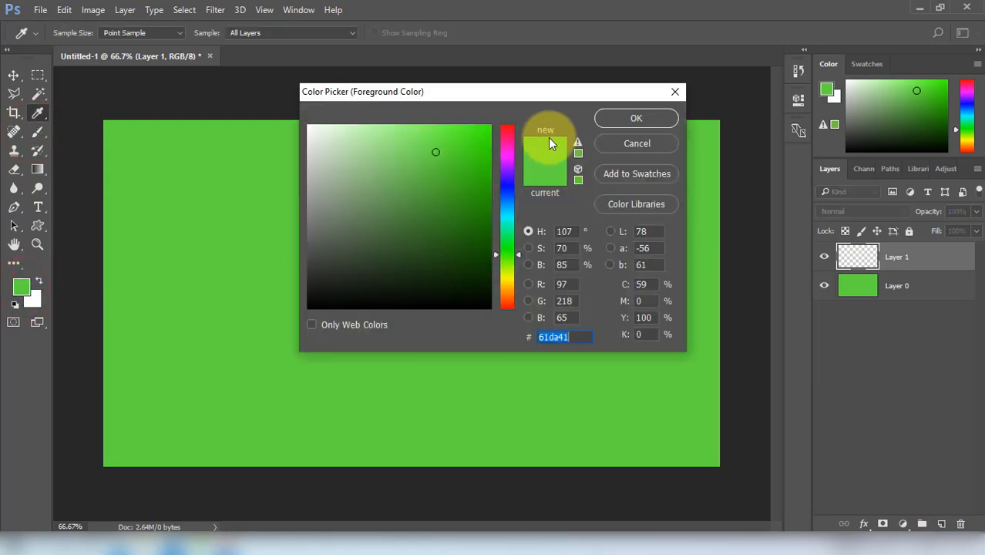
{"action": "left_click", "coordinate": [622, 144]}
{"action": "left_click", "coordinate": [37, 300]}
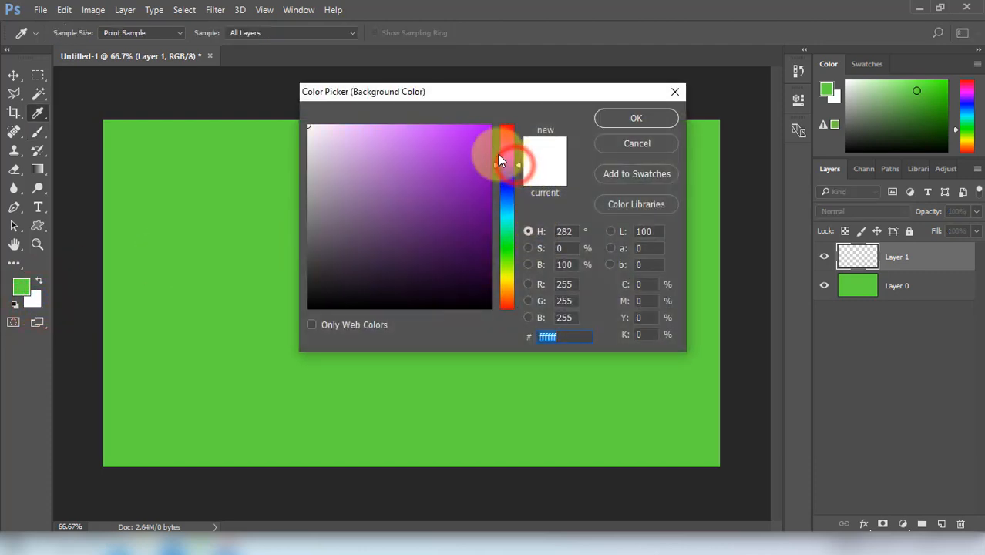
{"action": "left_click_drag", "start_coordinate": [487, 140], "coordinate": [471, 135]}
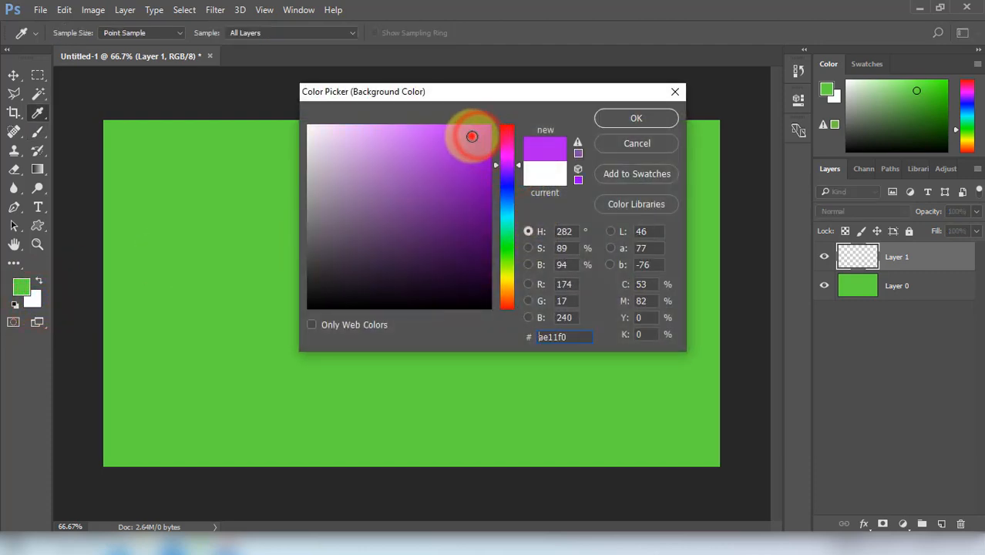
{"action": "left_click", "coordinate": [615, 118]}
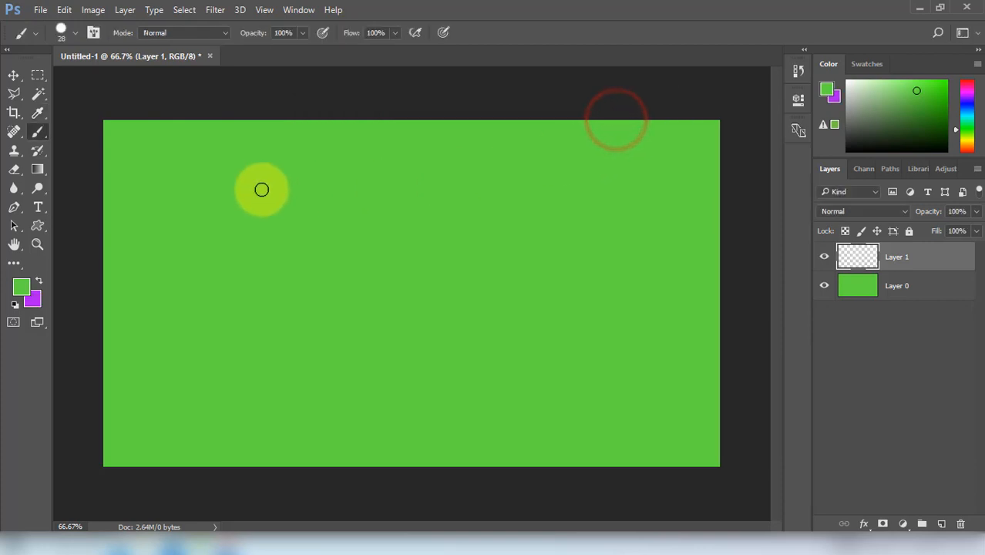
Step: Swap the foreground and background colours and dab scattered purple dots along all four canvas edges with a 30 px brush
{"action": "key", "text": "bracketright"}
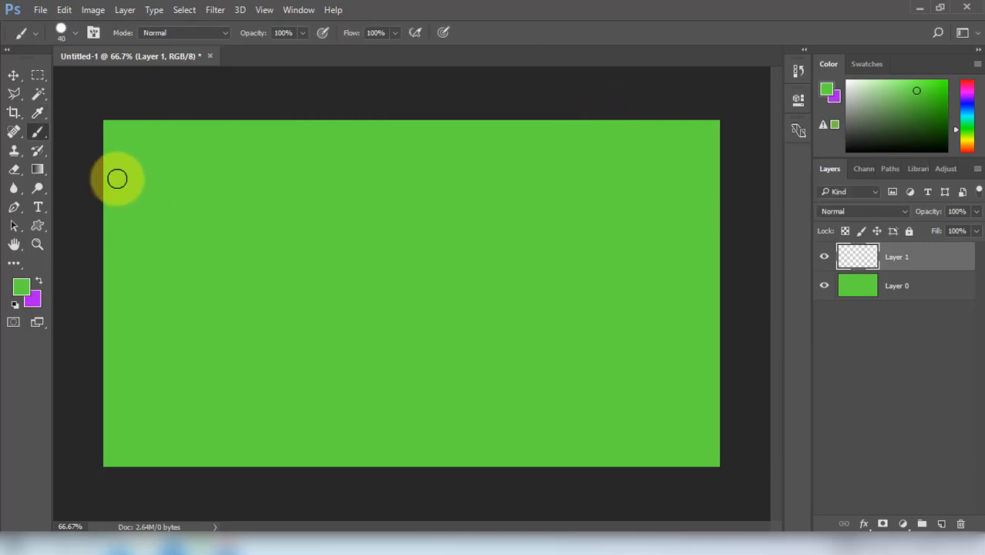
{"action": "left_click", "coordinate": [108, 154]}
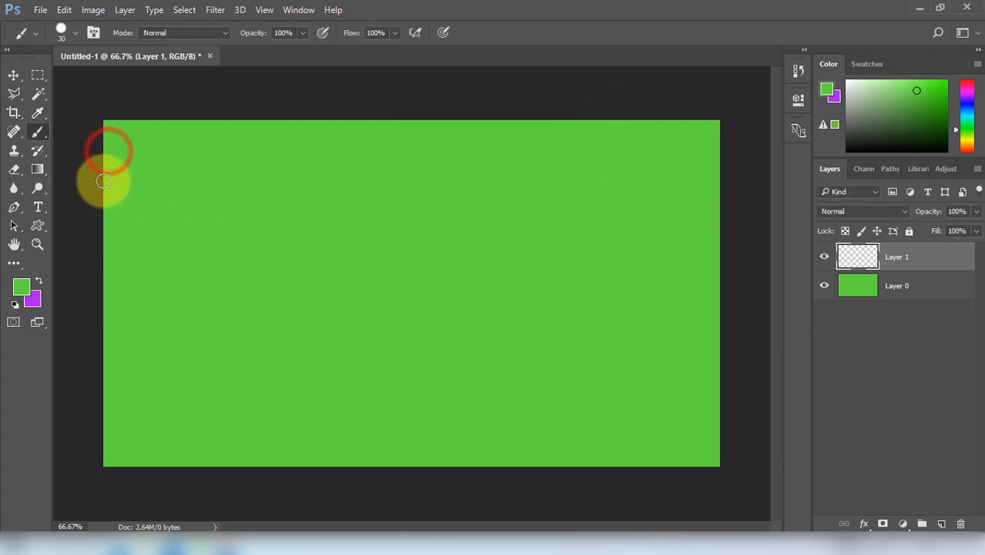
{"action": "left_click", "coordinate": [39, 281]}
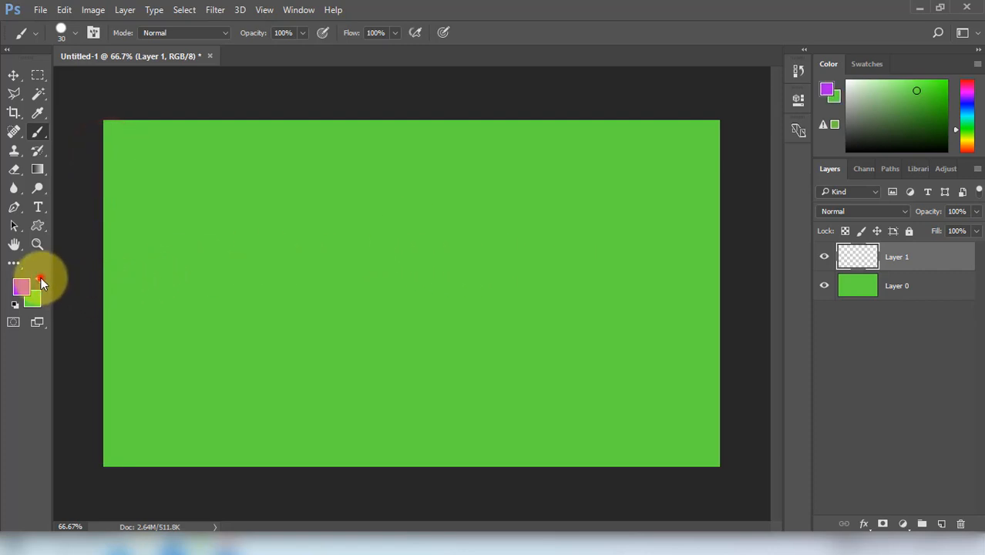
{"action": "left_click", "coordinate": [106, 160]}
{"action": "left_click", "coordinate": [115, 241]}
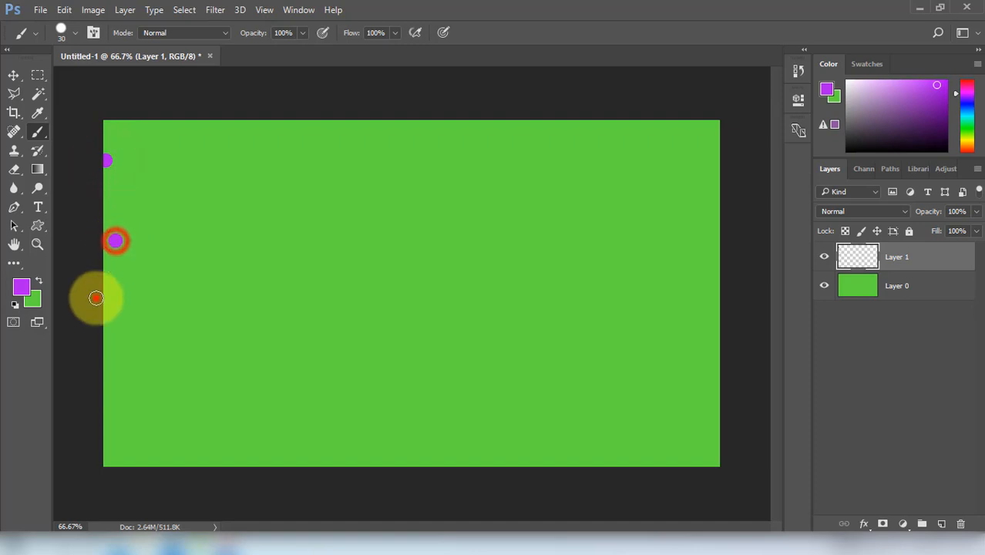
{"action": "left_click", "coordinate": [95, 298]}
{"action": "left_click", "coordinate": [110, 325]}
{"action": "left_click", "coordinate": [113, 394]}
{"action": "left_click", "coordinate": [111, 444]}
{"action": "left_click", "coordinate": [448, 460]}
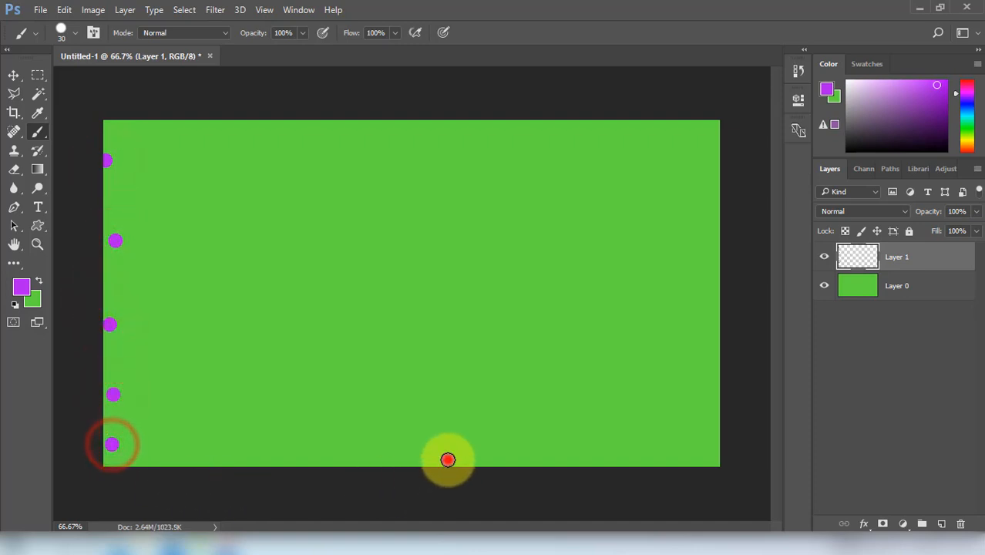
{"action": "left_click", "coordinate": [315, 468]}
{"action": "left_click", "coordinate": [680, 464]}
{"action": "left_click", "coordinate": [716, 369]}
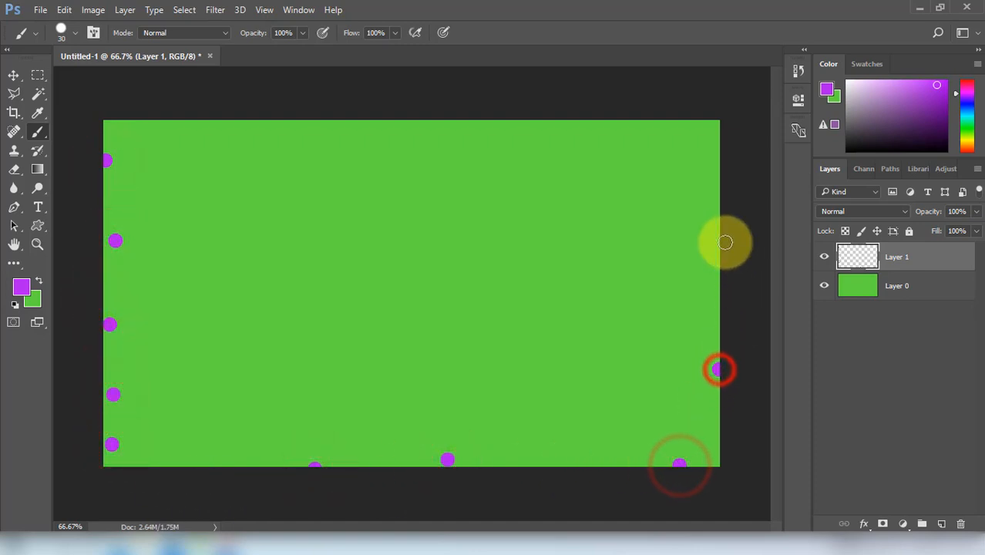
{"action": "left_click", "coordinate": [724, 241]}
{"action": "left_click", "coordinate": [699, 221]}
{"action": "left_click", "coordinate": [716, 135]}
{"action": "left_click", "coordinate": [595, 121]}
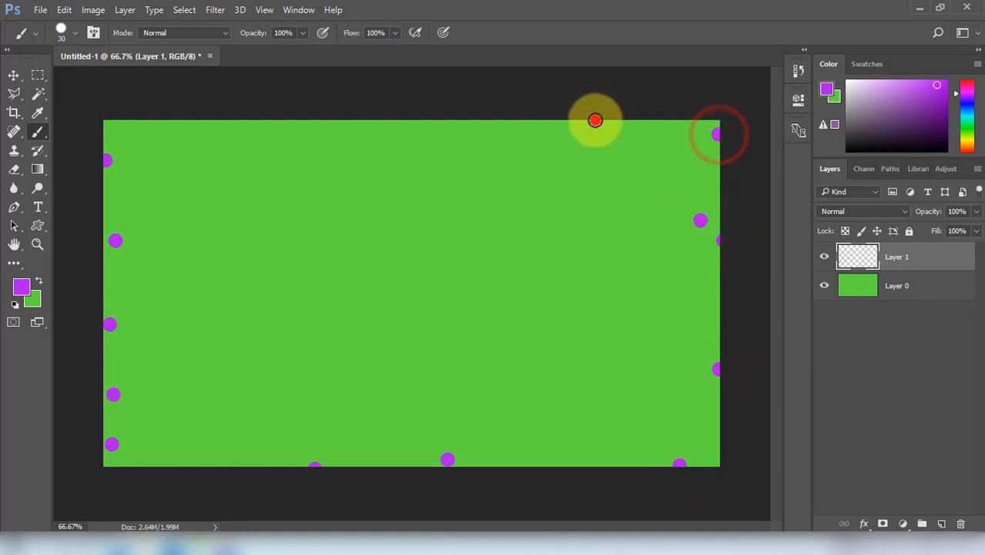
{"action": "left_click", "coordinate": [424, 134]}
{"action": "left_click", "coordinate": [336, 113]}
{"action": "left_click", "coordinate": [270, 117]}
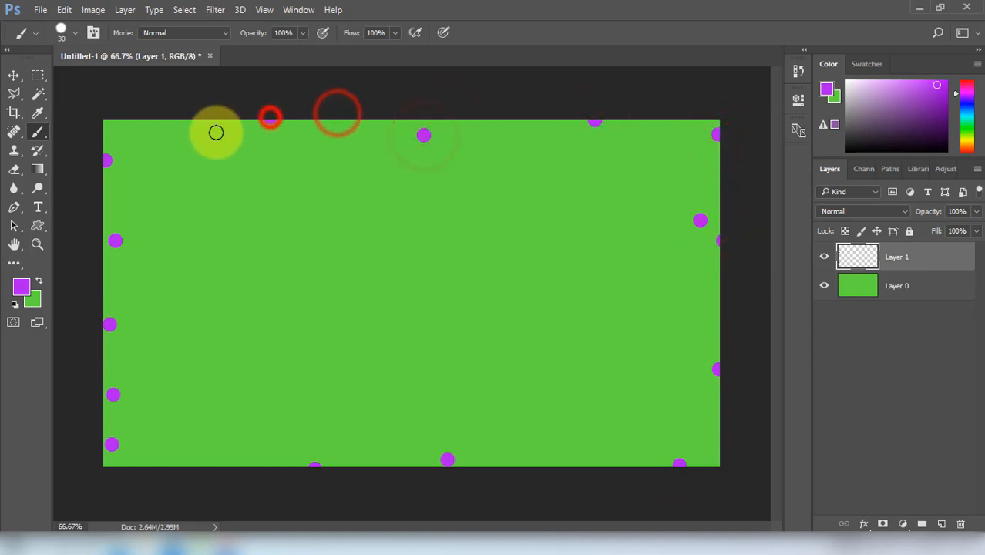
{"action": "left_click", "coordinate": [214, 133]}
{"action": "left_click", "coordinate": [137, 128]}
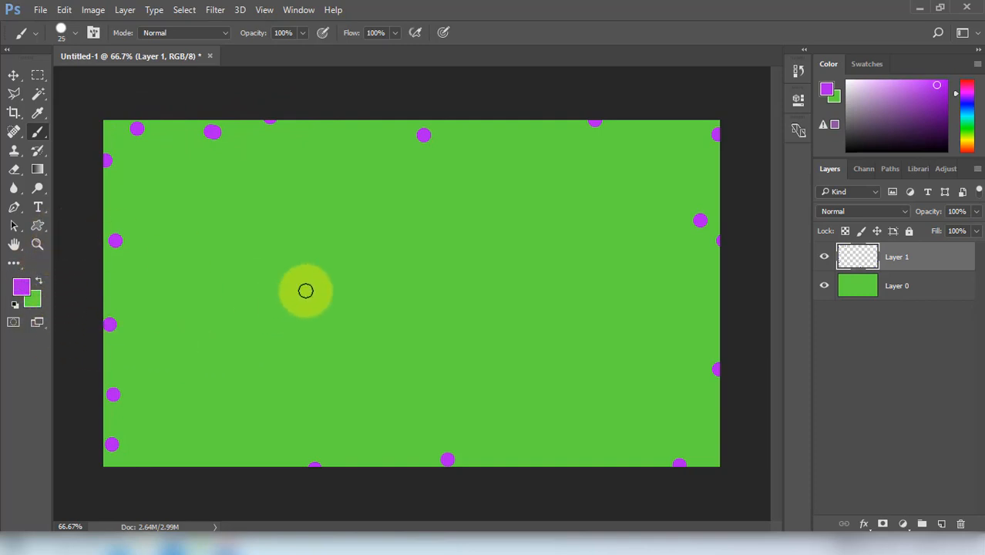
Step: Dab small purple dots between the larger ones down the upper half of the canvas's left edge with a 10 px brush
{"action": "key", "text": "bracketleft"}
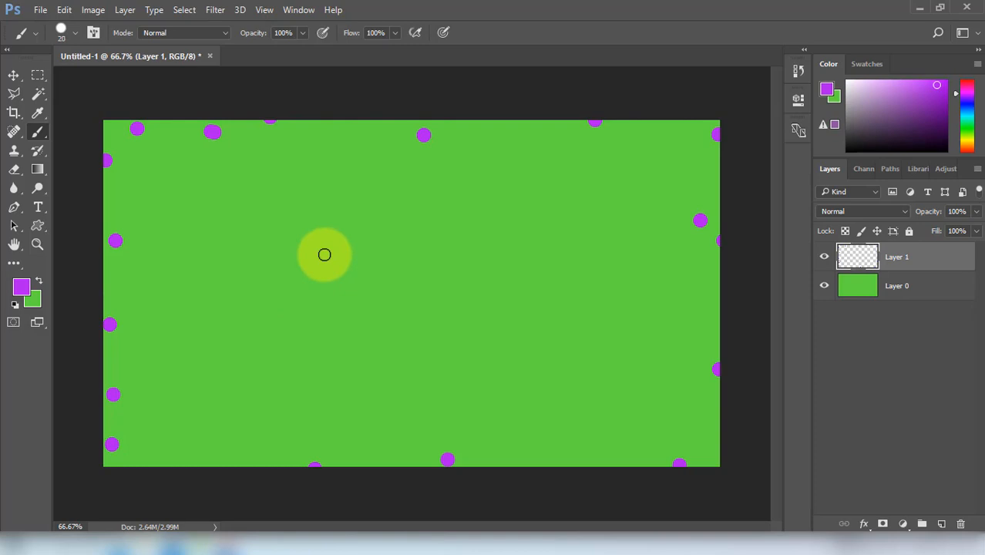
{"action": "key", "text": "bracketleft"}
{"action": "left_click", "coordinate": [118, 132]}
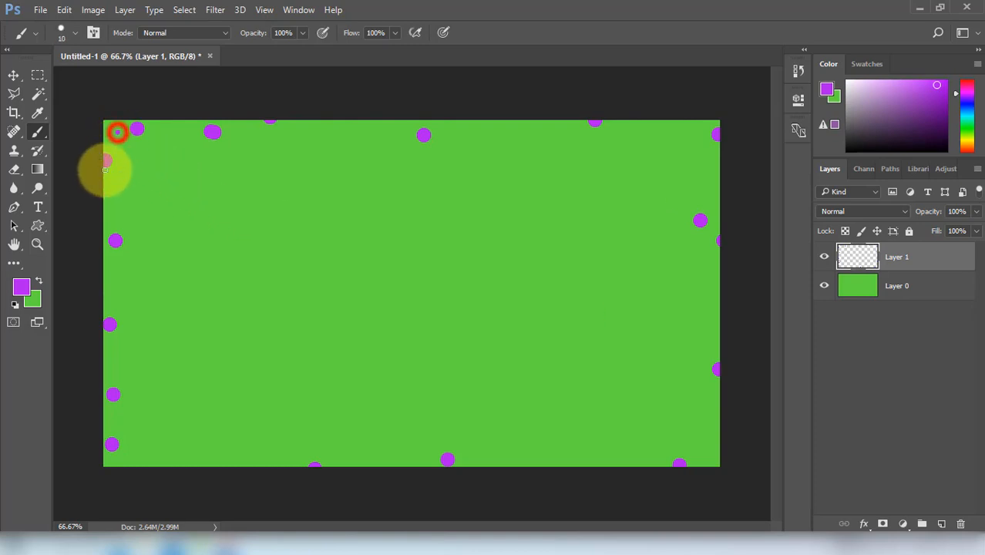
{"action": "left_click", "coordinate": [105, 176]}
{"action": "left_click", "coordinate": [101, 209]}
{"action": "left_click", "coordinate": [121, 240]}
{"action": "left_click", "coordinate": [112, 286]}
{"action": "left_click_drag", "start_coordinate": [112, 310], "coordinate": [103, 330]}
{"action": "left_click", "coordinate": [103, 404]}
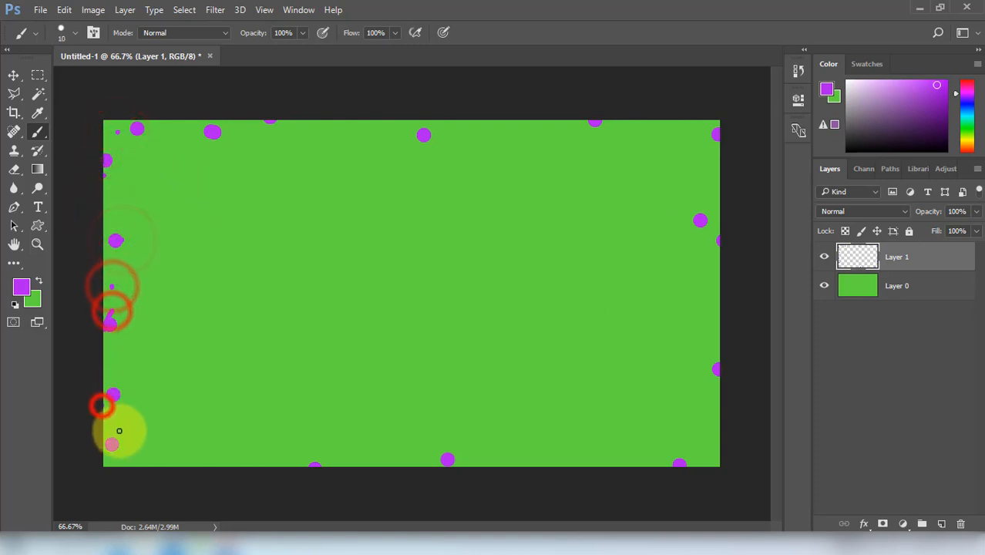
{"action": "left_click", "coordinate": [121, 431]}
{"action": "left_click", "coordinate": [107, 337]}
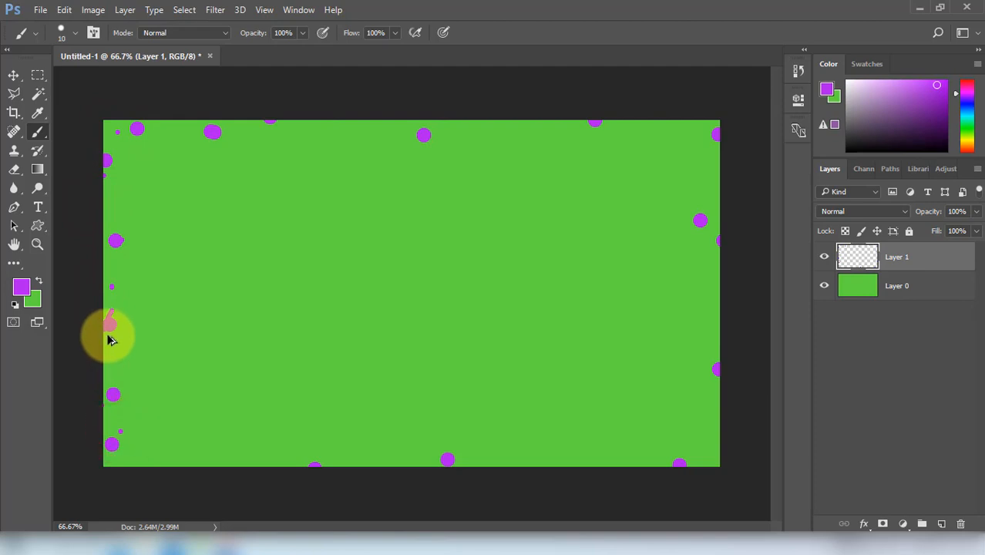
Step: Dab more 10 px purple dots along the lower left side and the bottom, right and top edges of the canvas
{"action": "left_click", "coordinate": [105, 374]}
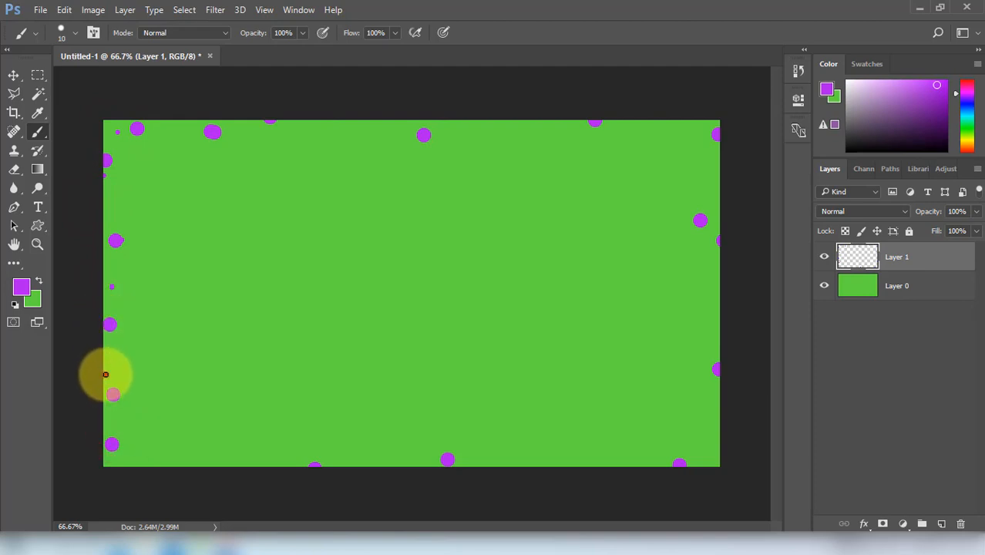
{"action": "left_click", "coordinate": [110, 463]}
{"action": "left_click", "coordinate": [160, 466]}
{"action": "left_click", "coordinate": [226, 466]}
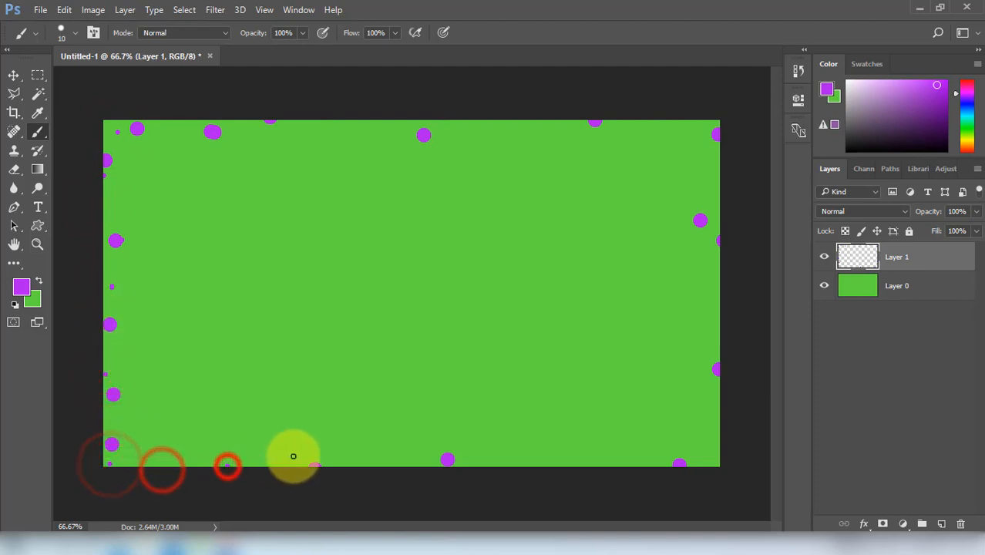
{"action": "left_click", "coordinate": [353, 457]}
{"action": "left_click", "coordinate": [403, 465]}
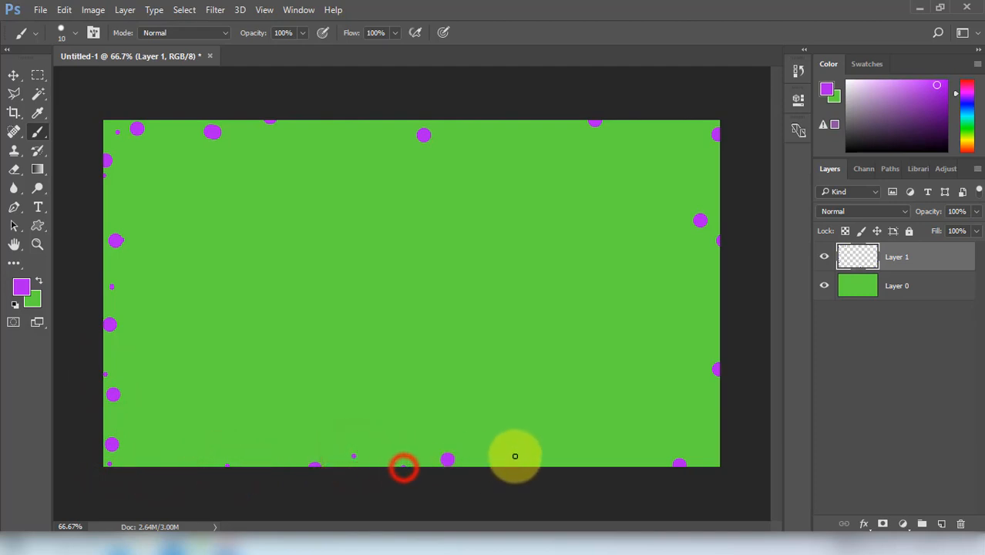
{"action": "left_click", "coordinate": [514, 453]}
{"action": "left_click", "coordinate": [589, 445]}
{"action": "left_click", "coordinate": [608, 458]}
{"action": "left_click", "coordinate": [721, 436]}
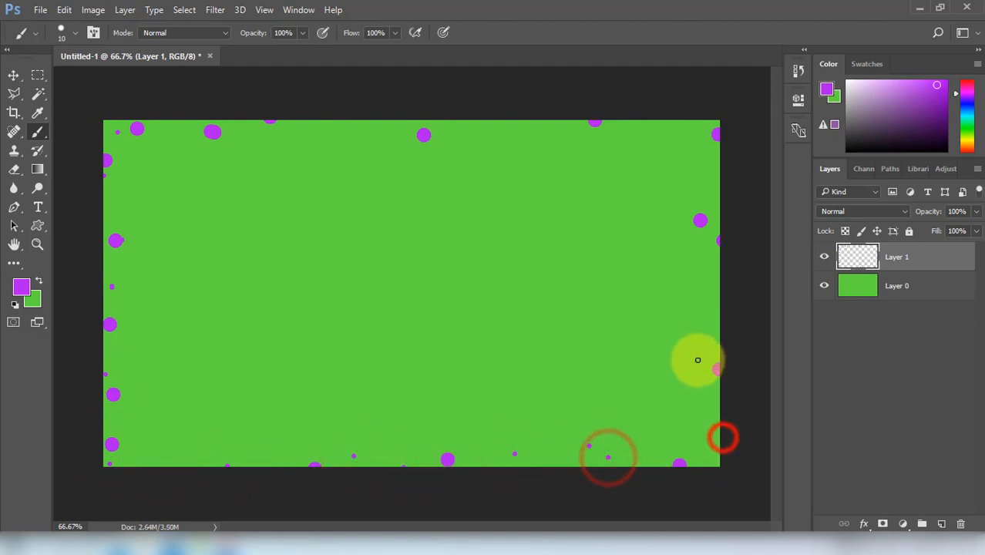
{"action": "left_click", "coordinate": [705, 436]}
{"action": "left_click", "coordinate": [705, 304]}
{"action": "left_click", "coordinate": [719, 278]}
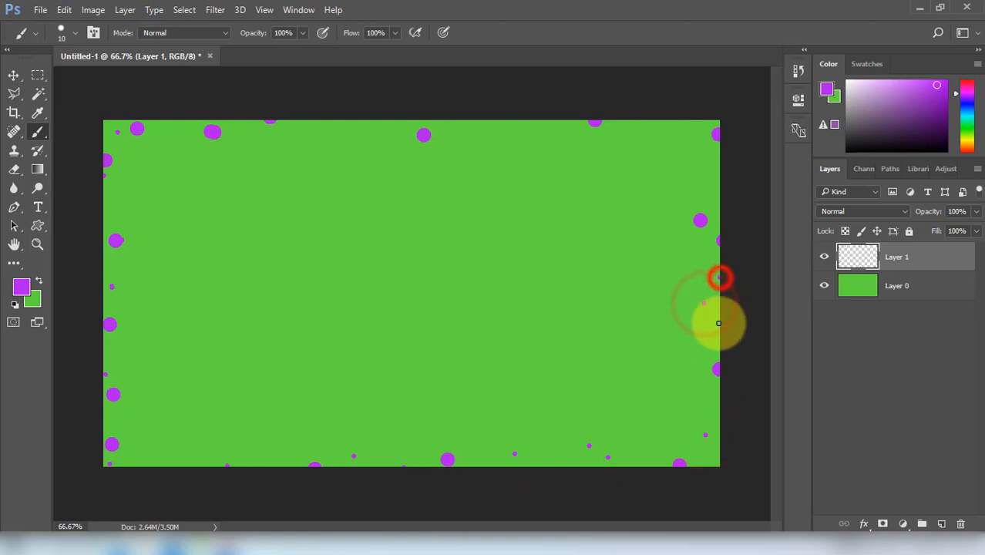
{"action": "left_click", "coordinate": [718, 323]}
{"action": "left_click", "coordinate": [700, 170]}
{"action": "left_click", "coordinate": [666, 121]}
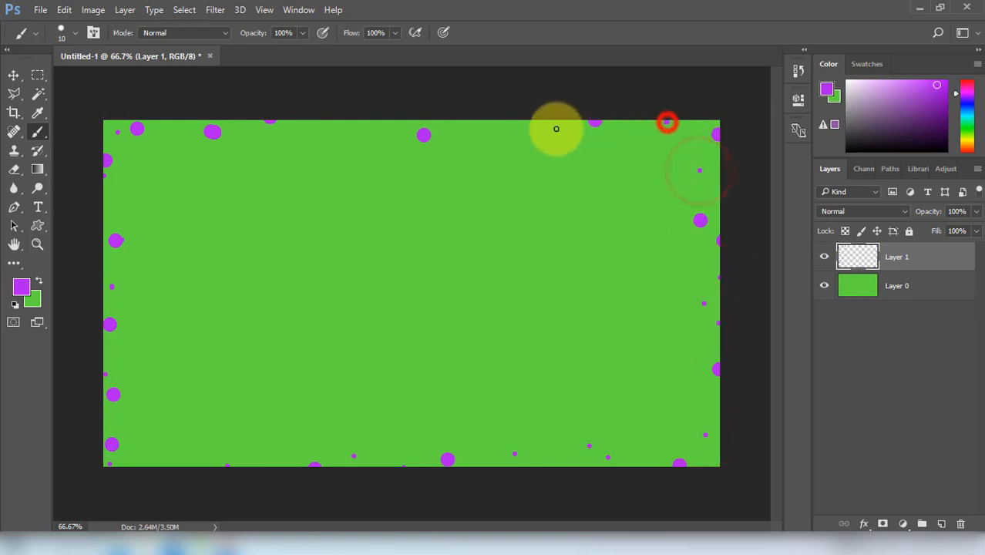
{"action": "left_click", "coordinate": [527, 126]}
{"action": "left_click", "coordinate": [477, 126]}
{"action": "left_click", "coordinate": [356, 132]}
{"action": "left_click", "coordinate": [304, 123]}
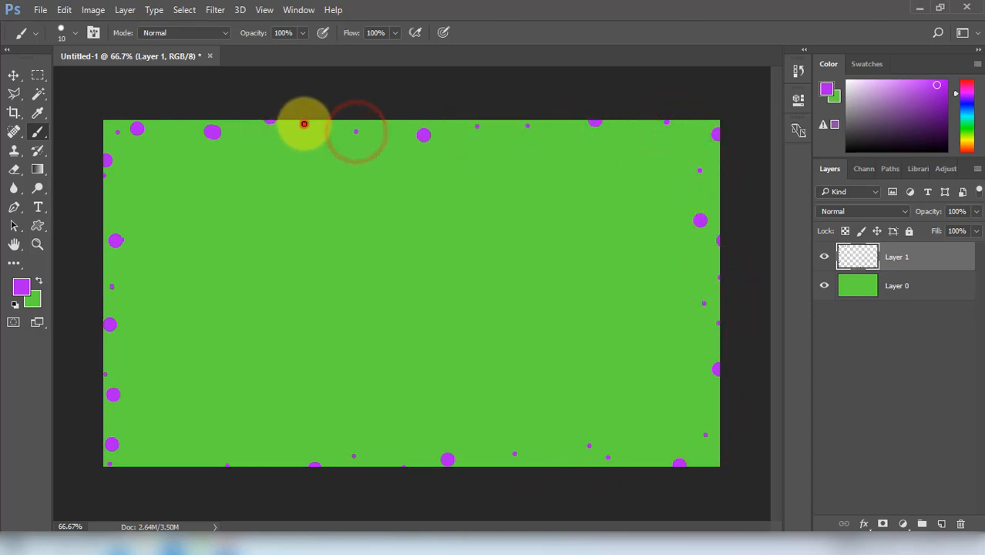
Step: Dab scattered purple dots between the existing ones along all four canvas edges with a 20 px brush
{"action": "left_click", "coordinate": [159, 460]}
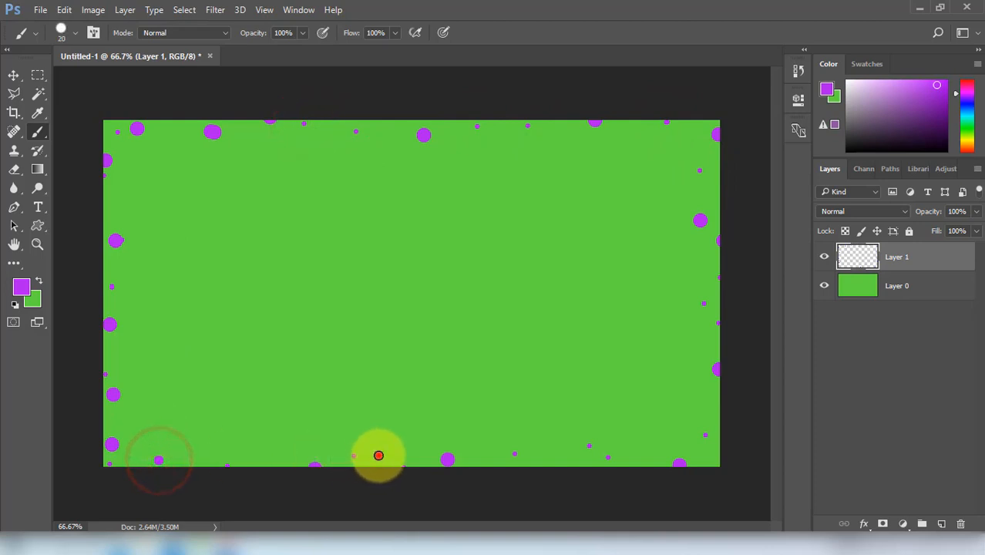
{"action": "left_click", "coordinate": [379, 455]}
{"action": "left_click", "coordinate": [573, 463]}
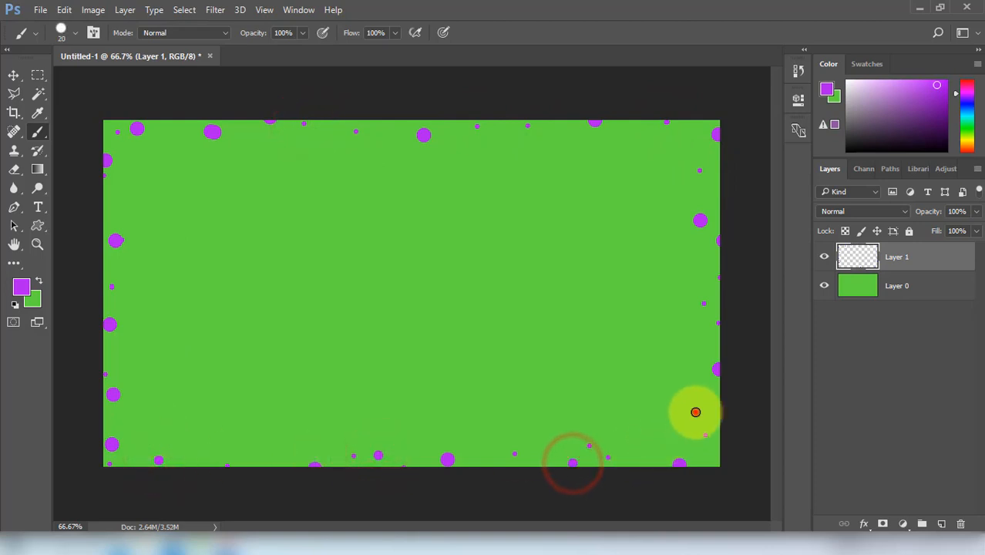
{"action": "left_click", "coordinate": [695, 412]}
{"action": "left_click", "coordinate": [708, 463]}
{"action": "left_click", "coordinate": [709, 262]}
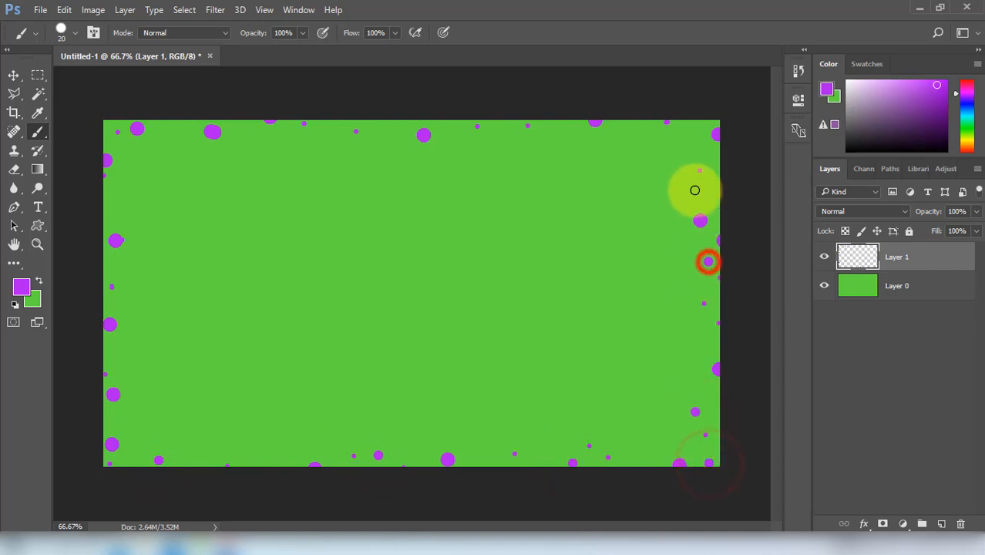
{"action": "left_click", "coordinate": [694, 134]}
{"action": "left_click", "coordinate": [551, 130]}
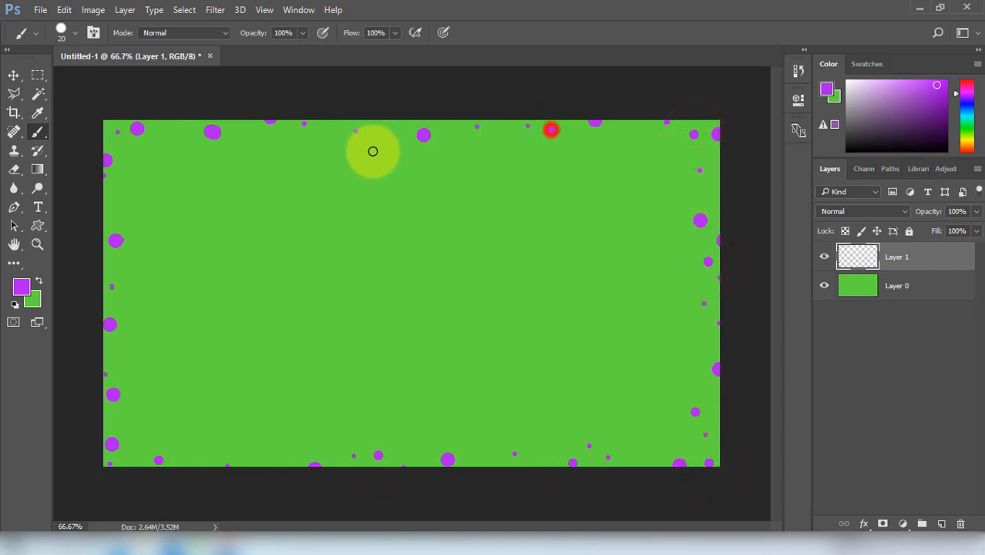
{"action": "left_click", "coordinate": [321, 133]}
{"action": "left_click", "coordinate": [169, 139]}
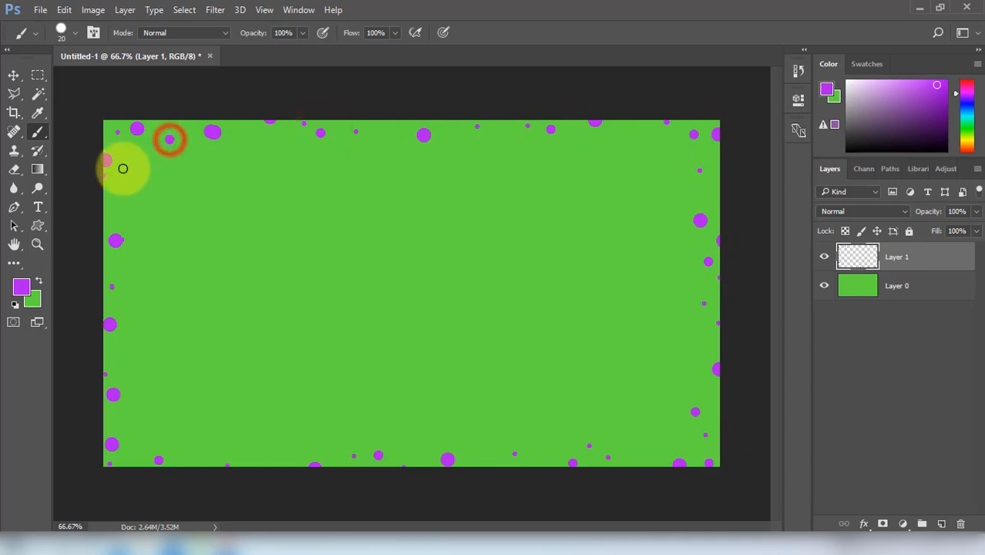
{"action": "left_click", "coordinate": [114, 204]}
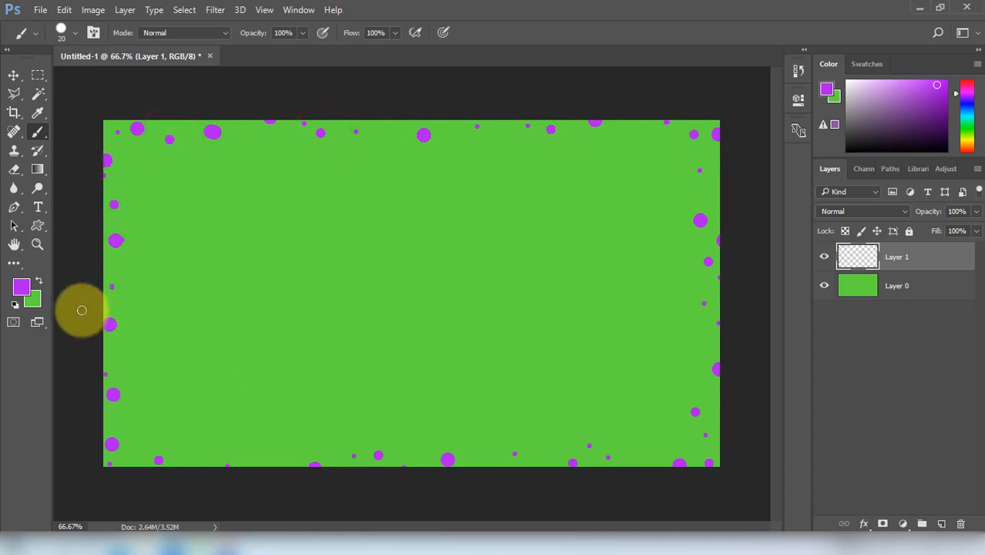
{"action": "left_click", "coordinate": [13, 76]}
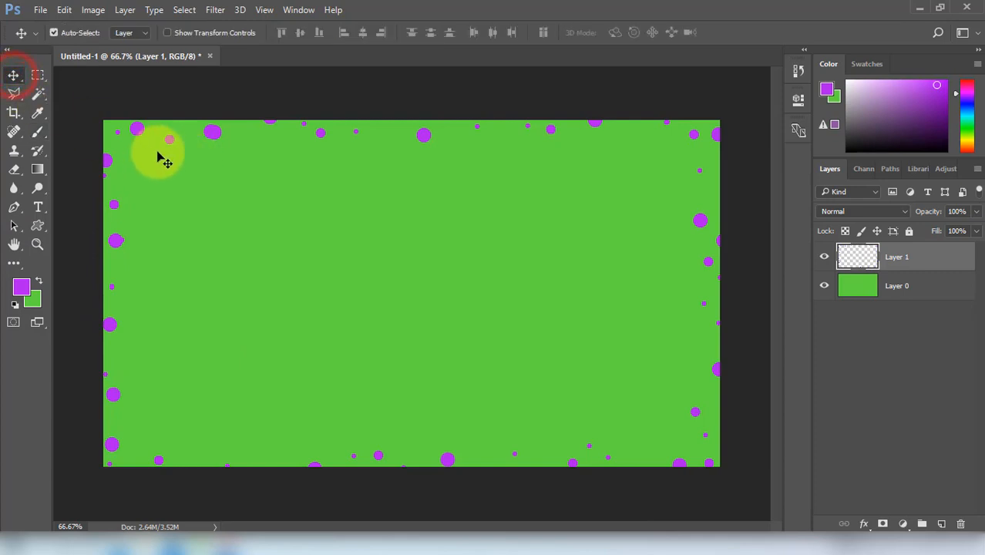
Step: Select a rectangle just inside the canvas edges and delete that area from the green Layer 0
{"action": "left_click", "coordinate": [907, 288]}
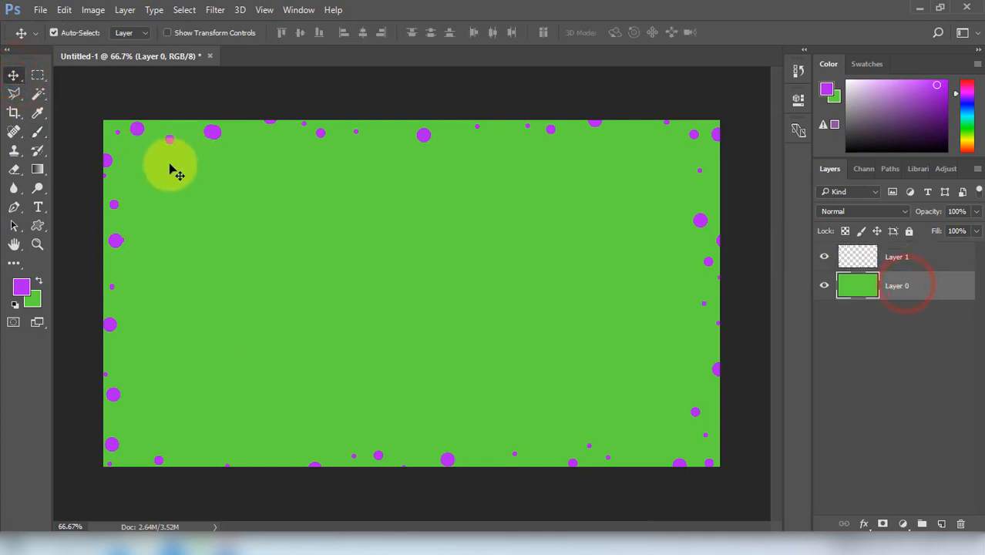
{"action": "left_click", "coordinate": [37, 76]}
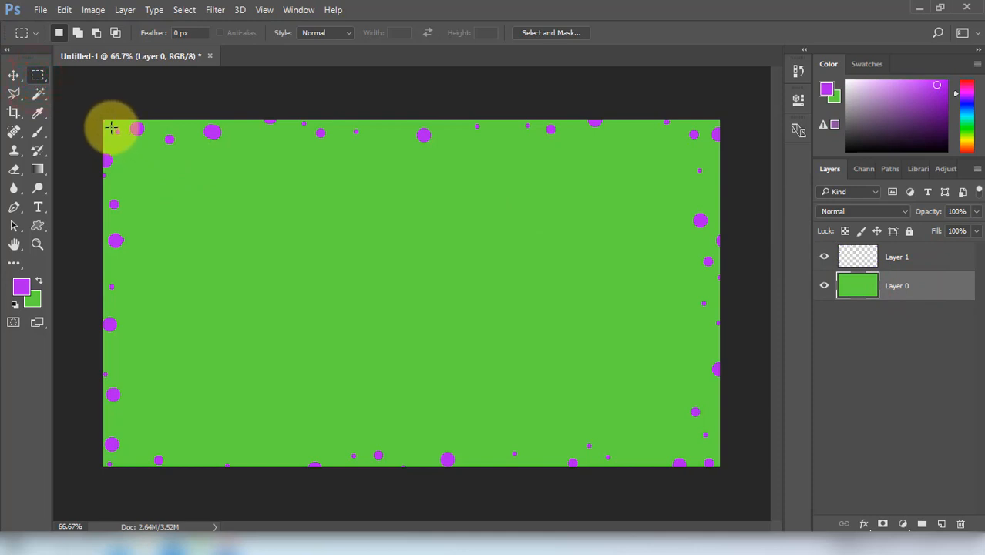
{"action": "left_click_drag", "start_coordinate": [111, 128], "coordinate": [702, 461]}
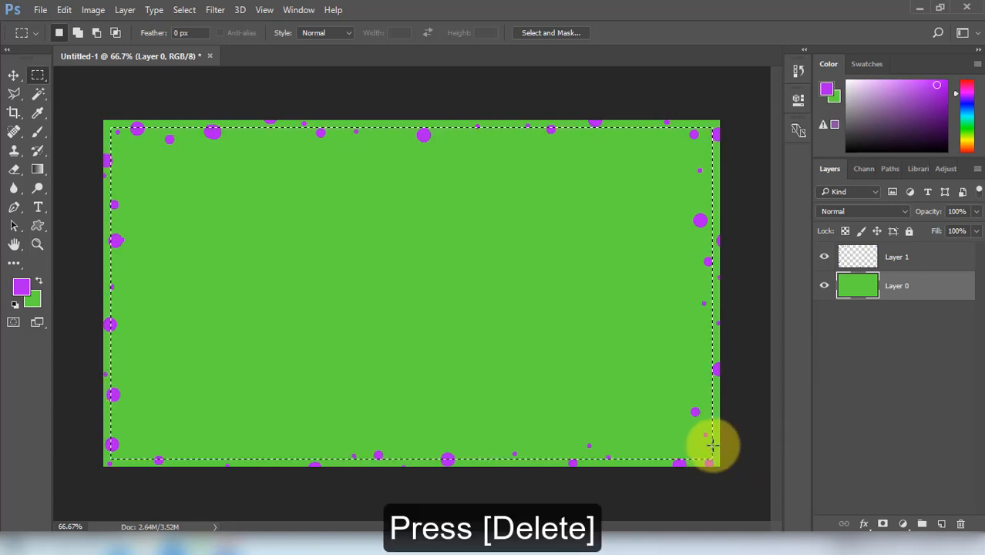
{"action": "key", "text": "Delete"}
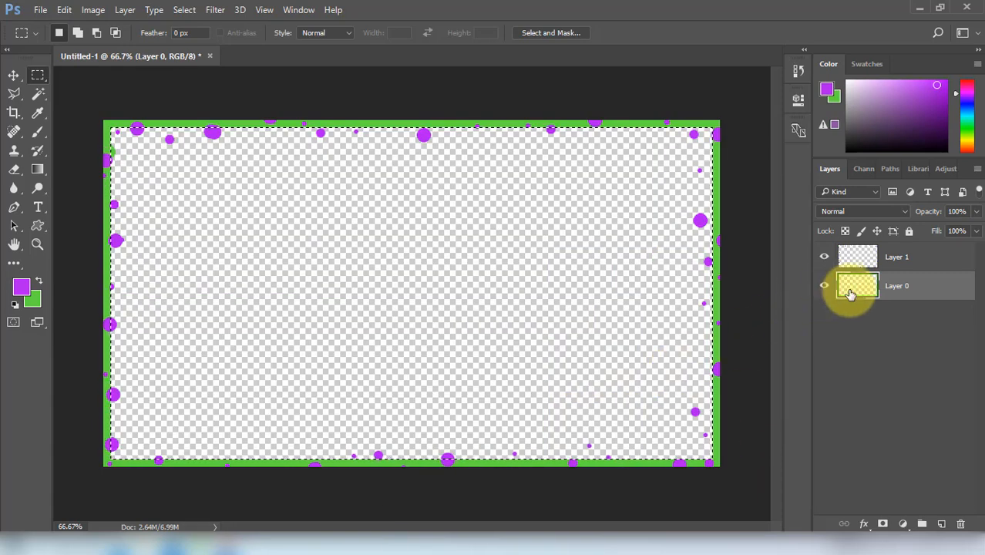
Step: Delete the same selected area from the purple dots on Layer 1 and clear the selection
{"action": "left_click", "coordinate": [911, 257]}
{"action": "key", "text": "Delete"}
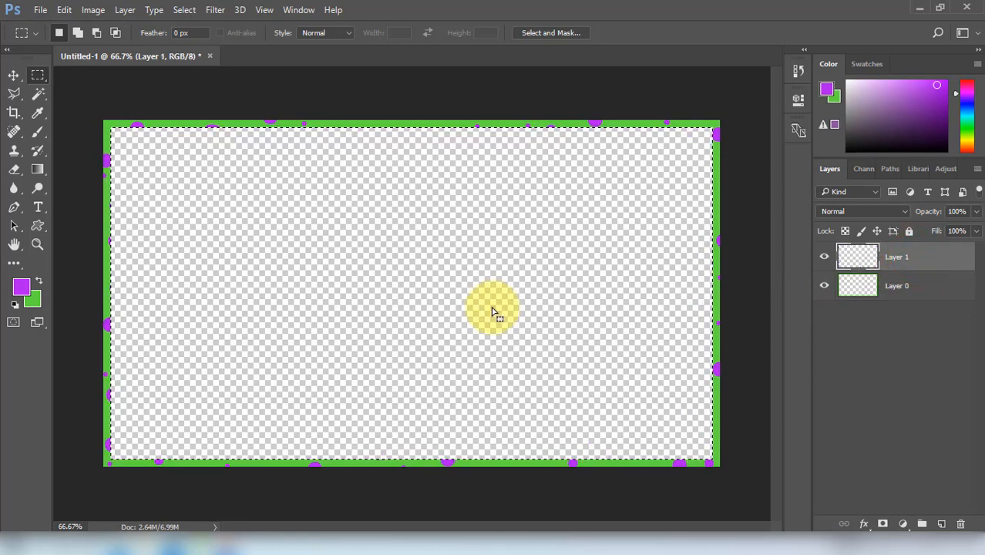
{"action": "left_click", "coordinate": [13, 76]}
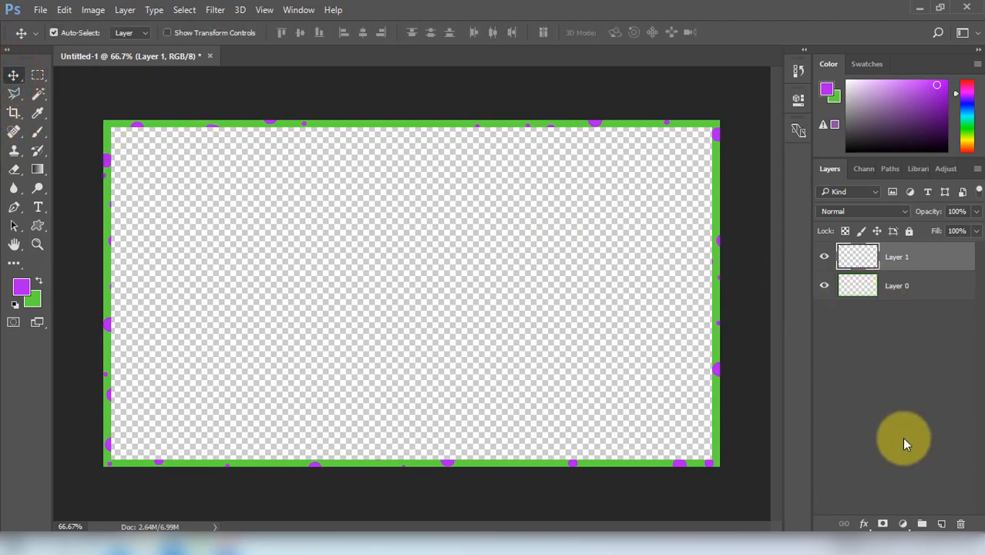
Step: Add a new layer and outline a triangular selection across the frame's upper-right corner with the Polygonal Lasso
{"action": "left_click", "coordinate": [940, 525]}
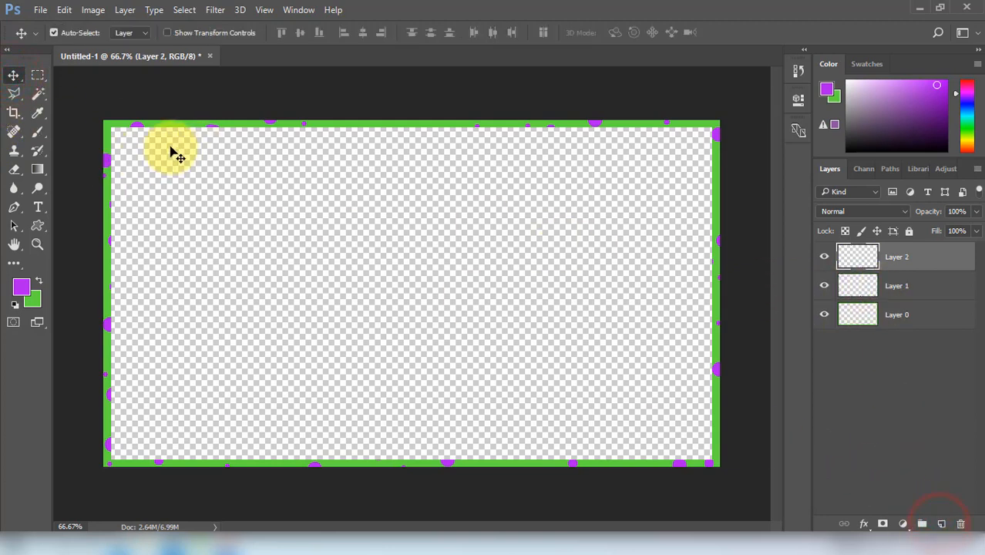
{"action": "left_click", "coordinate": [15, 93]}
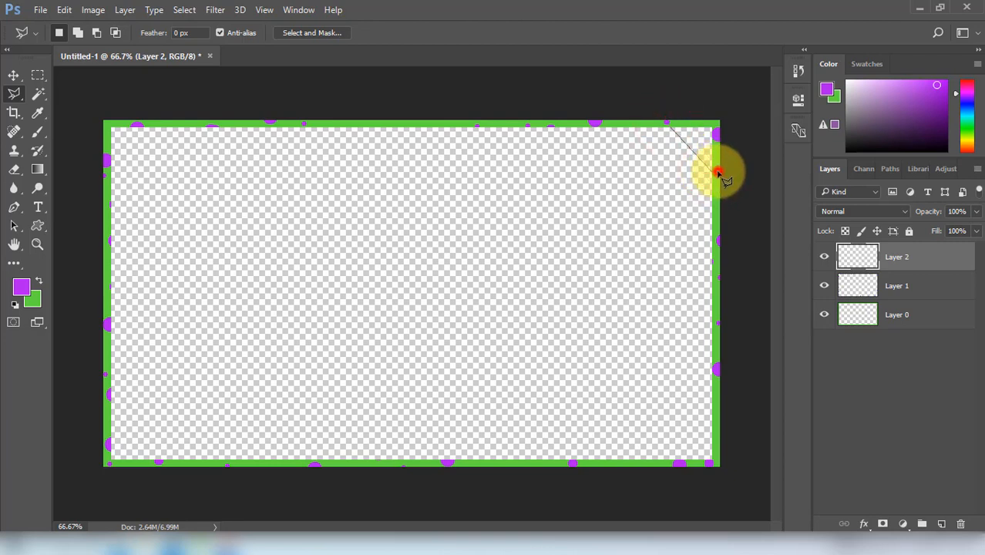
{"action": "left_click", "coordinate": [721, 106]}
{"action": "left_click", "coordinate": [663, 106]}
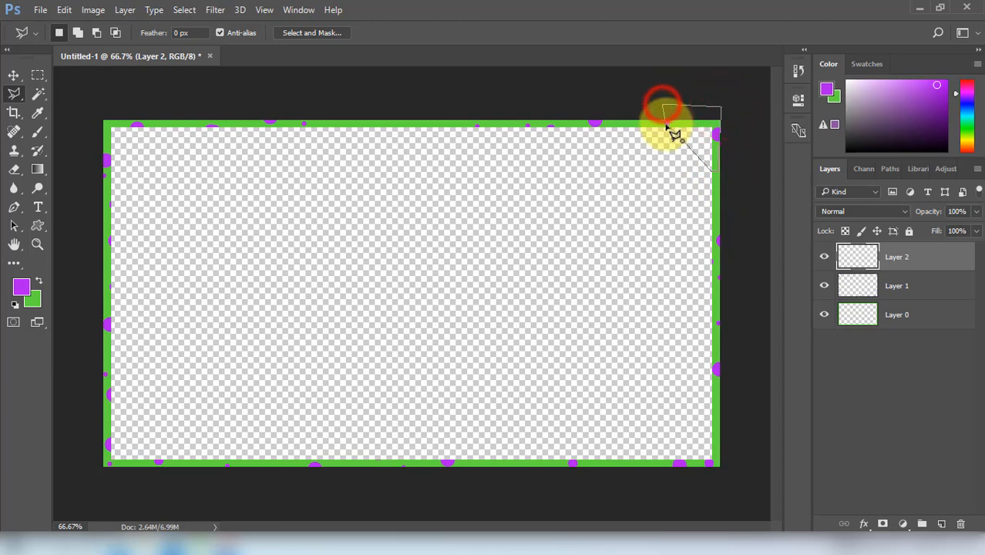
{"action": "double_click", "coordinate": [668, 124]}
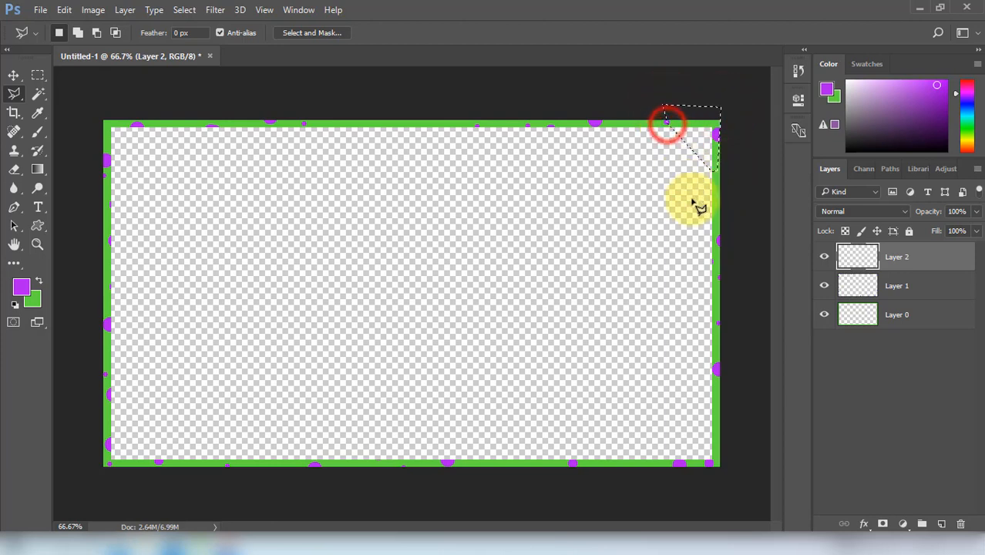
Step: Swap the foreground and background colours, fill the corner selection with green and deselect it
{"action": "left_click", "coordinate": [38, 280]}
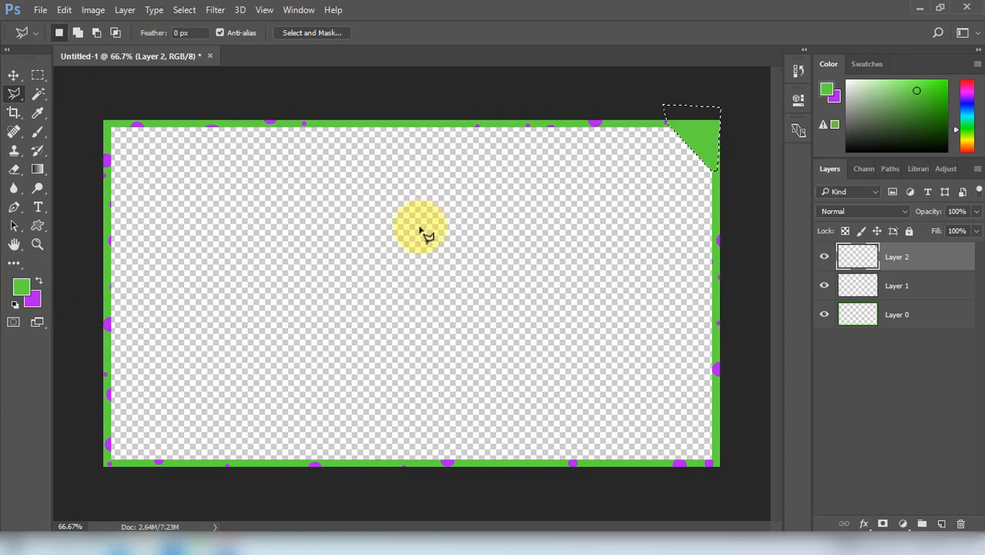
{"action": "left_click", "coordinate": [14, 77]}
{"action": "key", "text": "ctrl+d"}
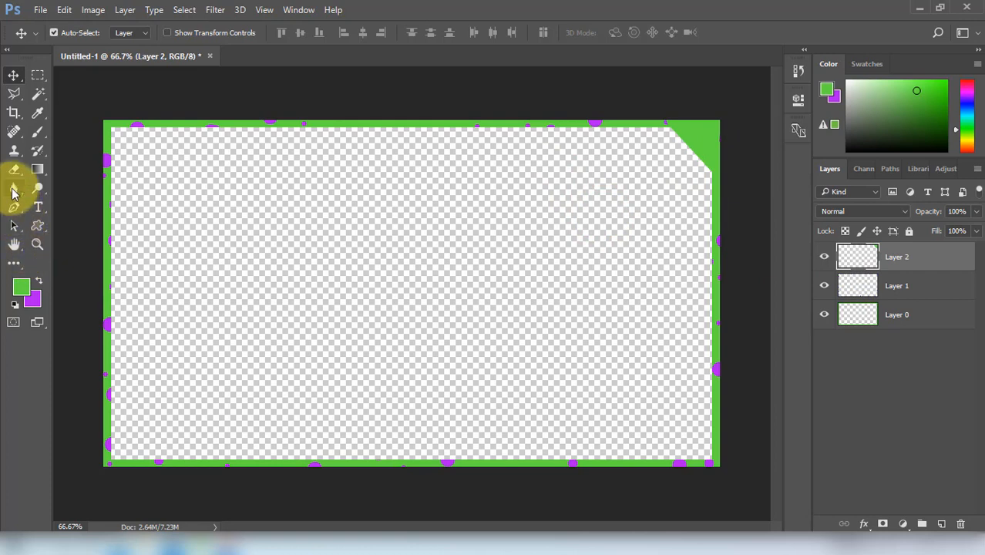
Step: Swap the foreground colour back to purple and dab two 20 px brush dots on the green corner triangle
{"action": "left_click", "coordinate": [43, 135]}
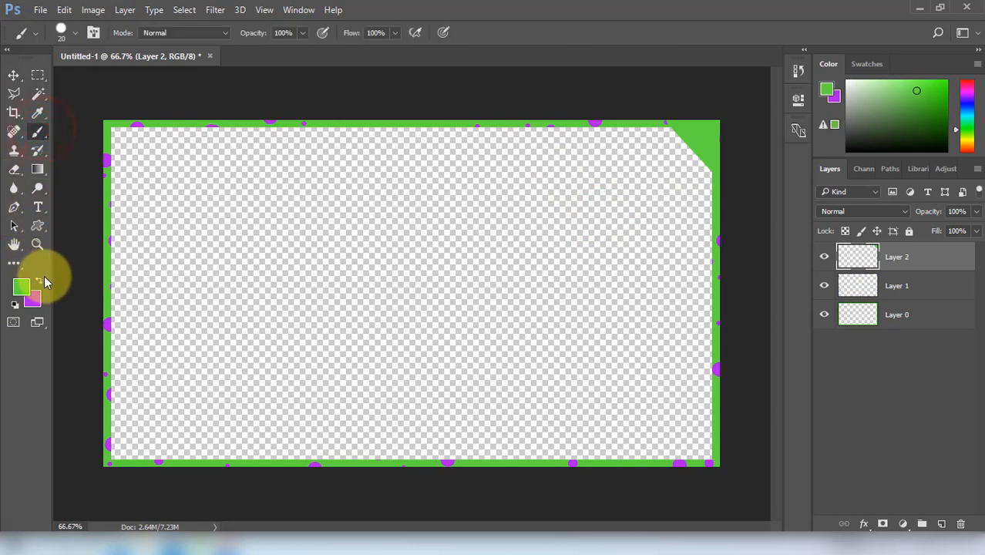
{"action": "left_click", "coordinate": [39, 280]}
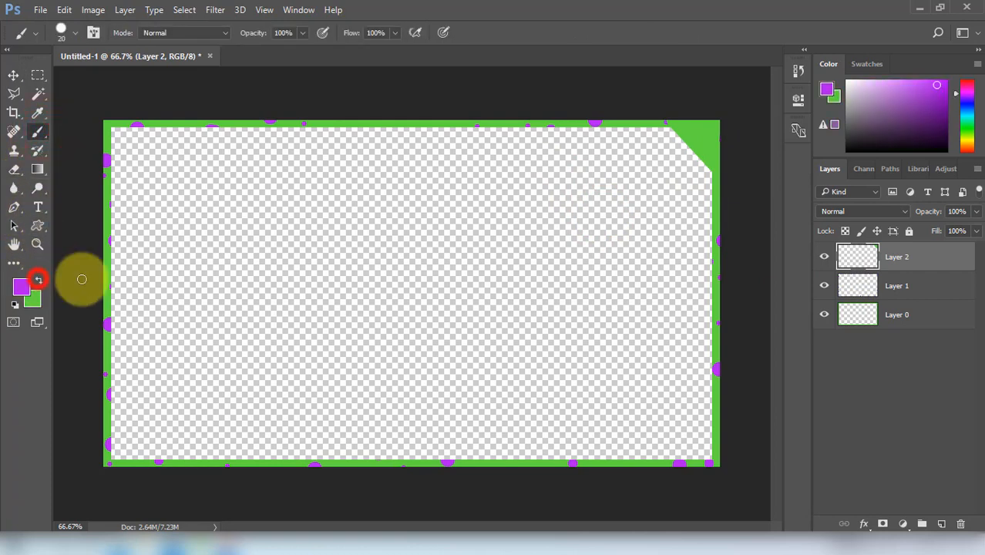
{"action": "left_click", "coordinate": [682, 131]}
{"action": "left_click", "coordinate": [717, 147]}
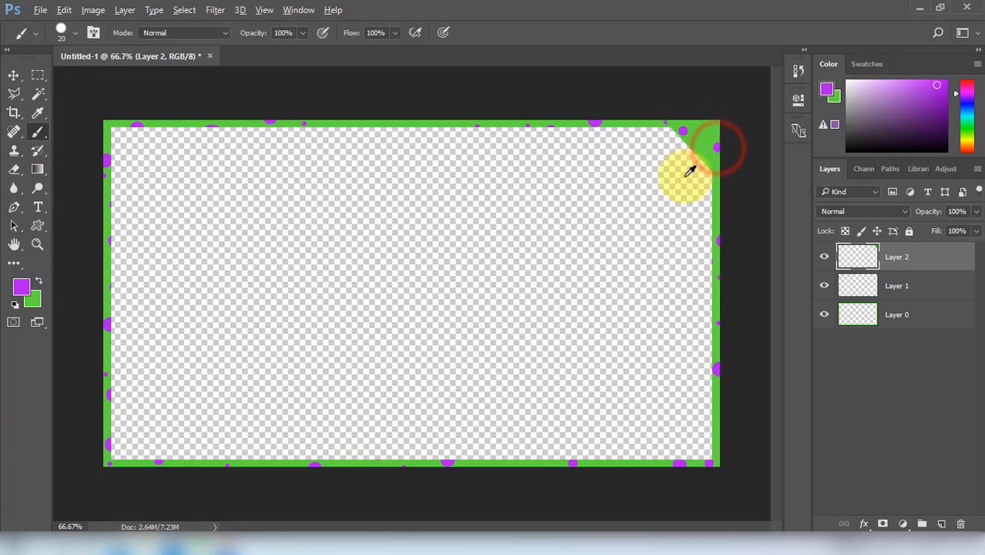
Step: Reduce the brush to 5 px and dab small purple dots across the green corner triangle
{"action": "right_click", "coordinate": [684, 178], "text": "alt"}
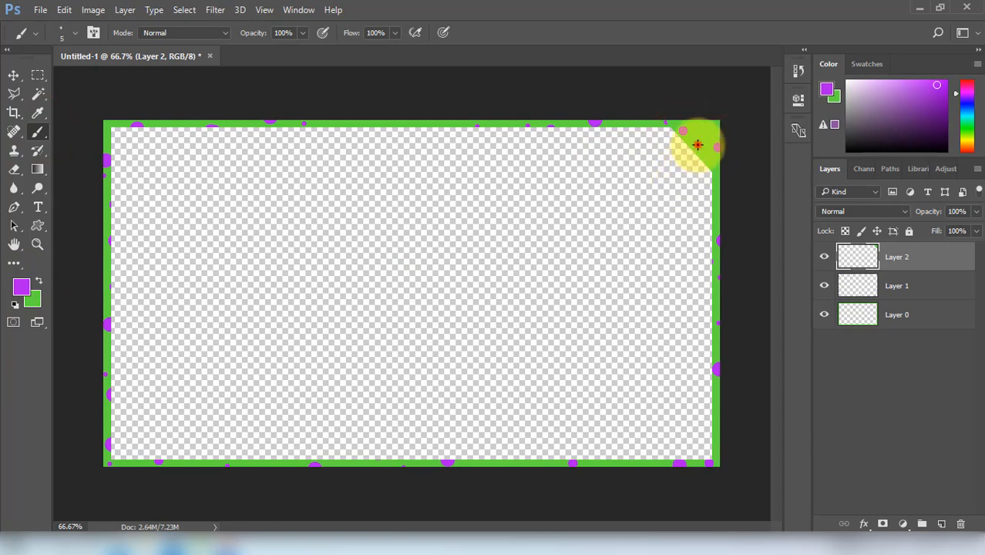
{"action": "left_click", "coordinate": [715, 130]}
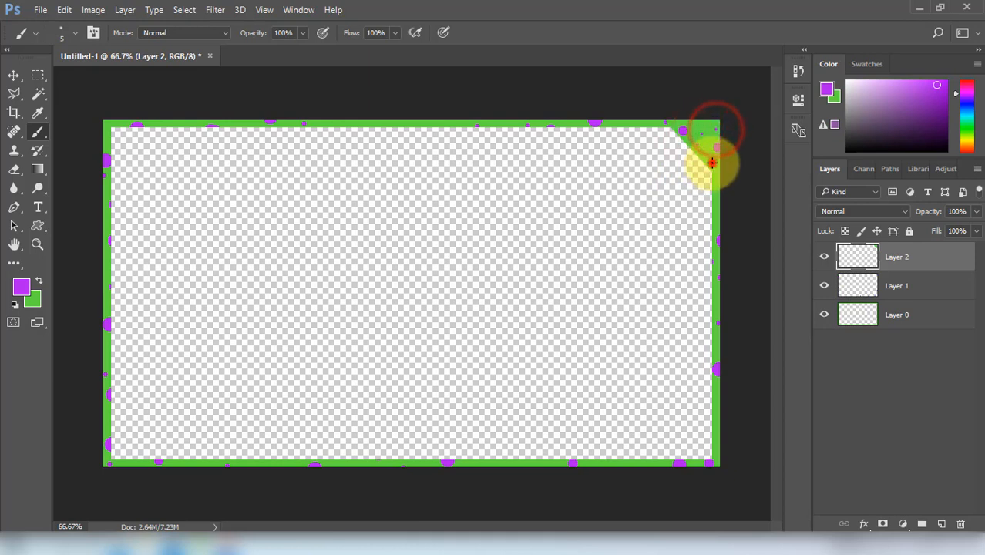
{"action": "left_click", "coordinate": [711, 160]}
{"action": "left_click", "coordinate": [690, 124]}
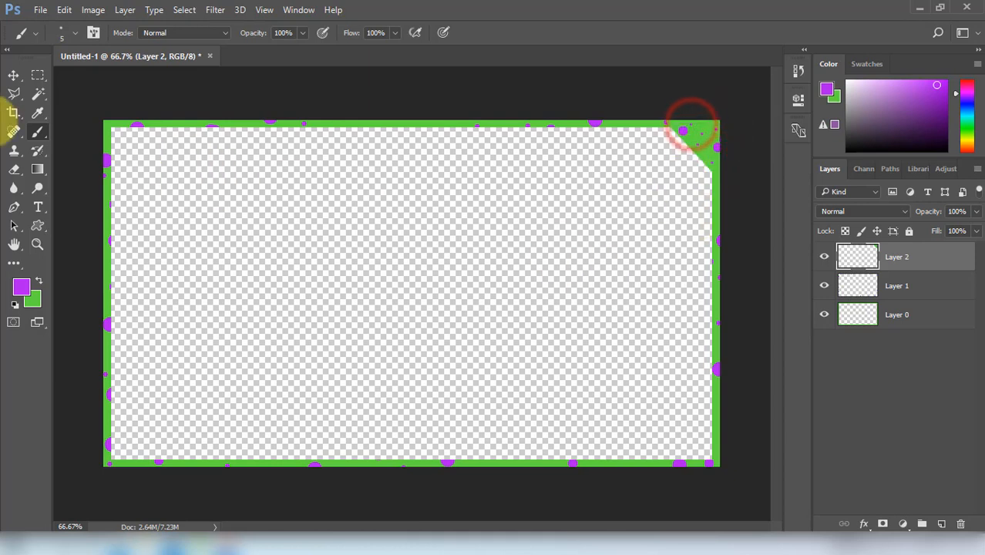
{"action": "left_click", "coordinate": [22, 74]}
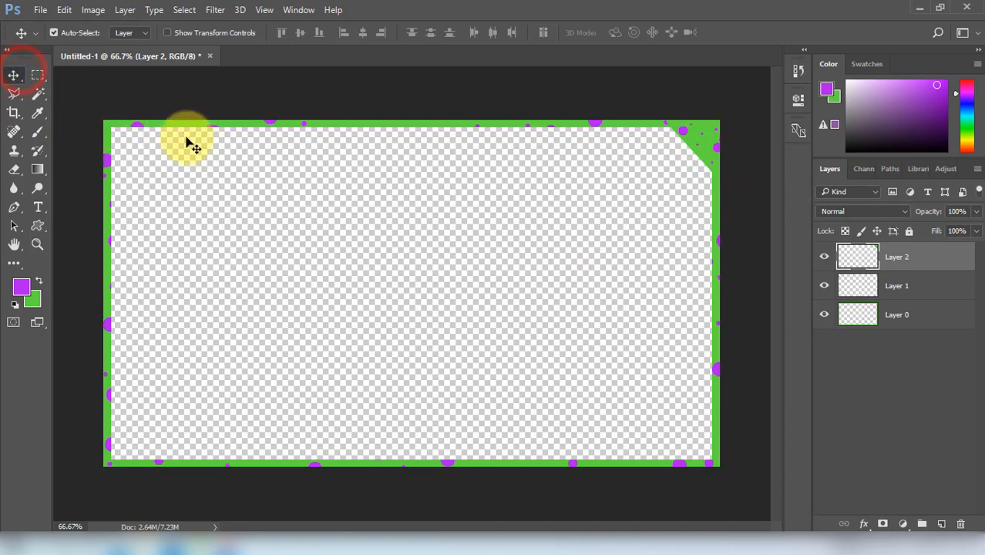
Step: Place the levinho-logo image from the Desktop as an embedded object and scale it down to about 7% around its centre
{"action": "left_click", "coordinate": [37, 9]}
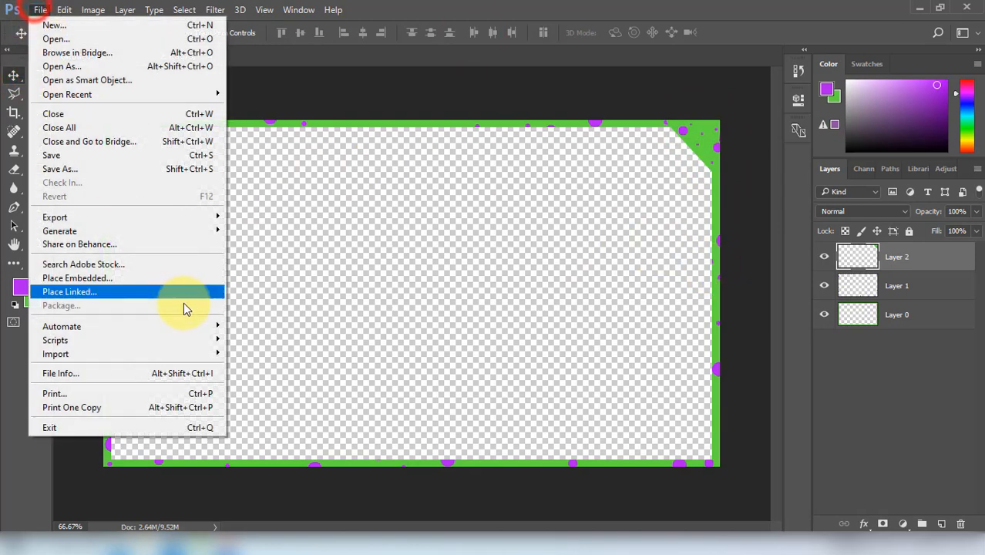
{"action": "left_click", "coordinate": [186, 280]}
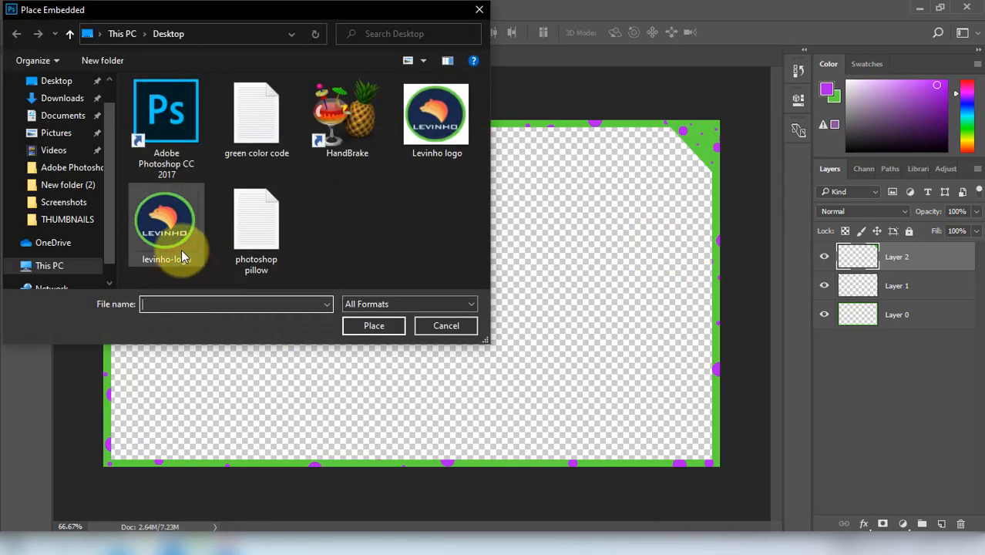
{"action": "left_click", "coordinate": [367, 325]}
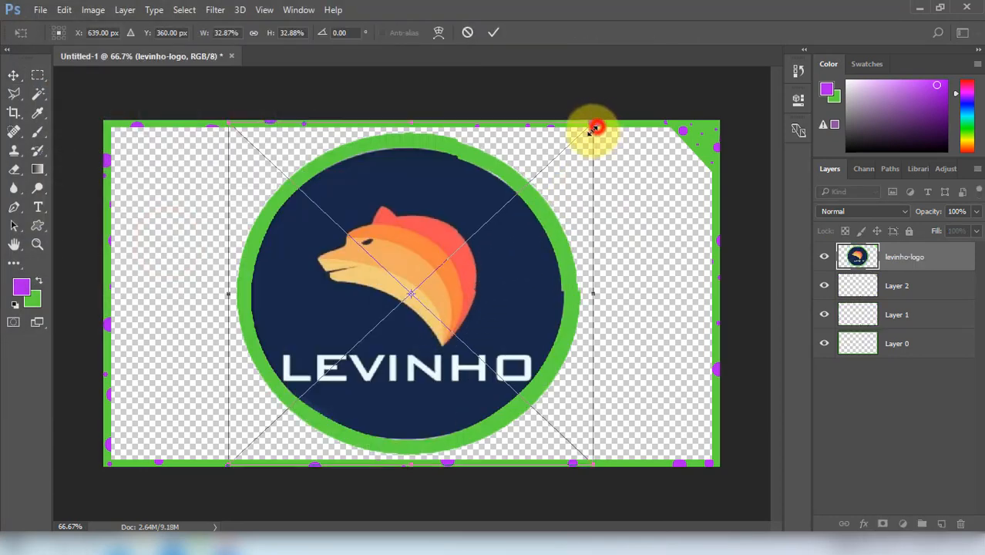
{"action": "left_click_drag", "start_coordinate": [593, 121], "coordinate": [474, 282]}
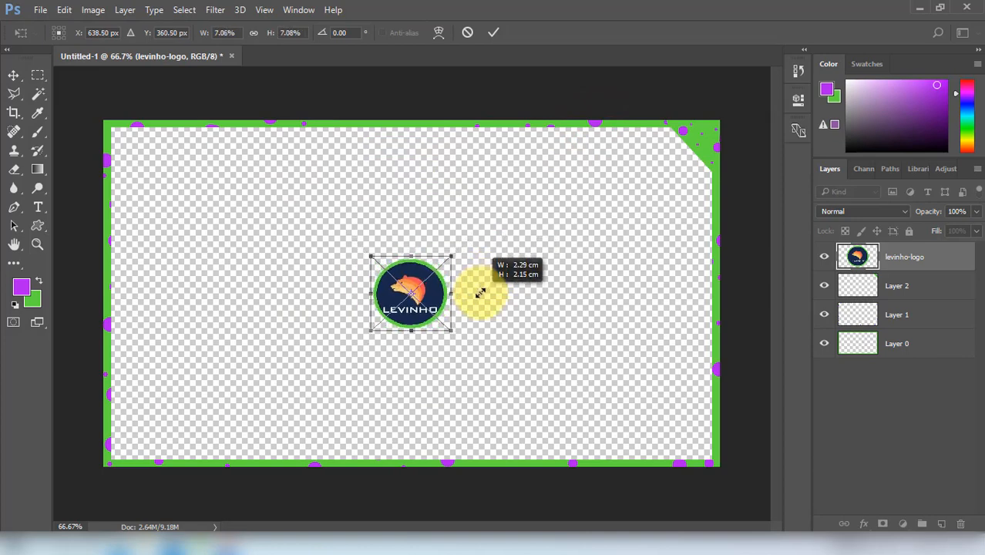